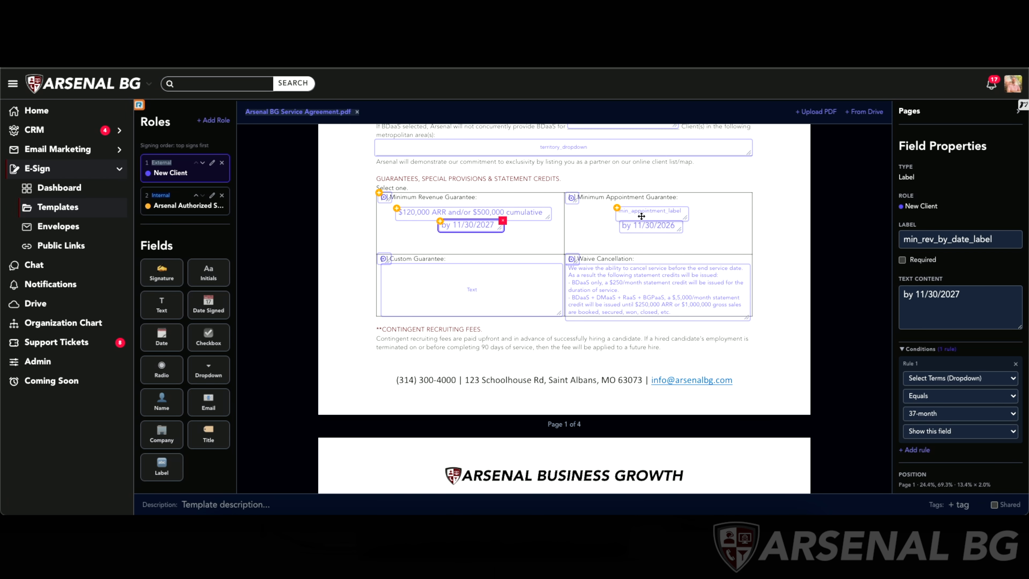
# - Review the field properties and conditions of the radio, label and text fields in the page 1 guarantees section
pyautogui.click(572, 198)
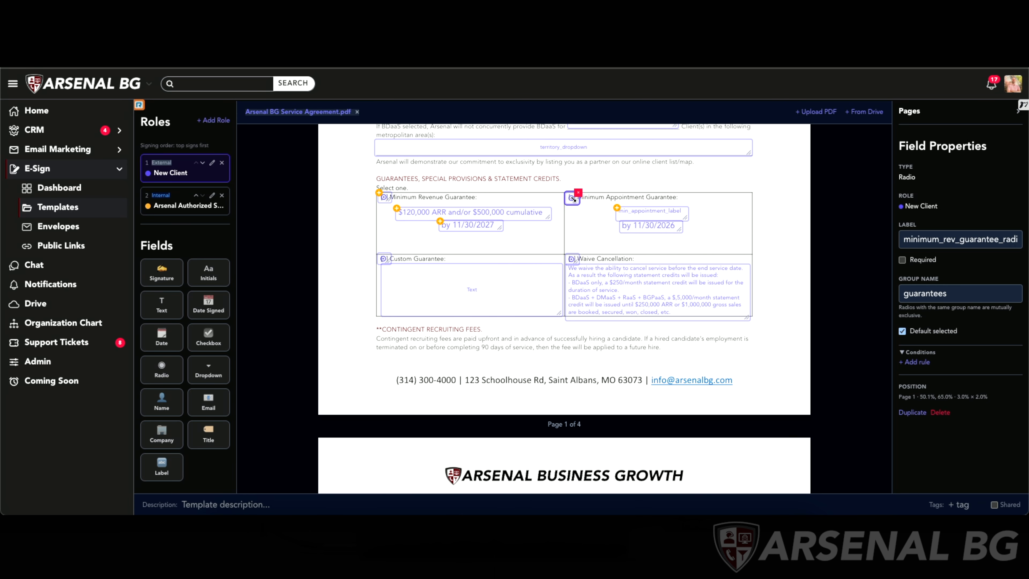
pyautogui.click(967, 297)
pyautogui.click(572, 258)
pyautogui.click(652, 214)
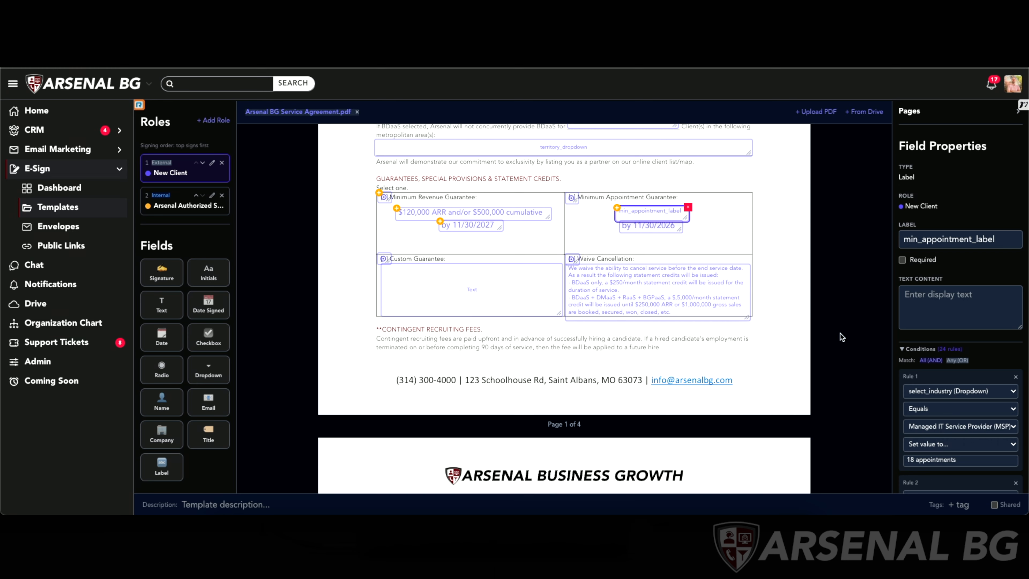
pyautogui.scroll(-1, 976, 438)
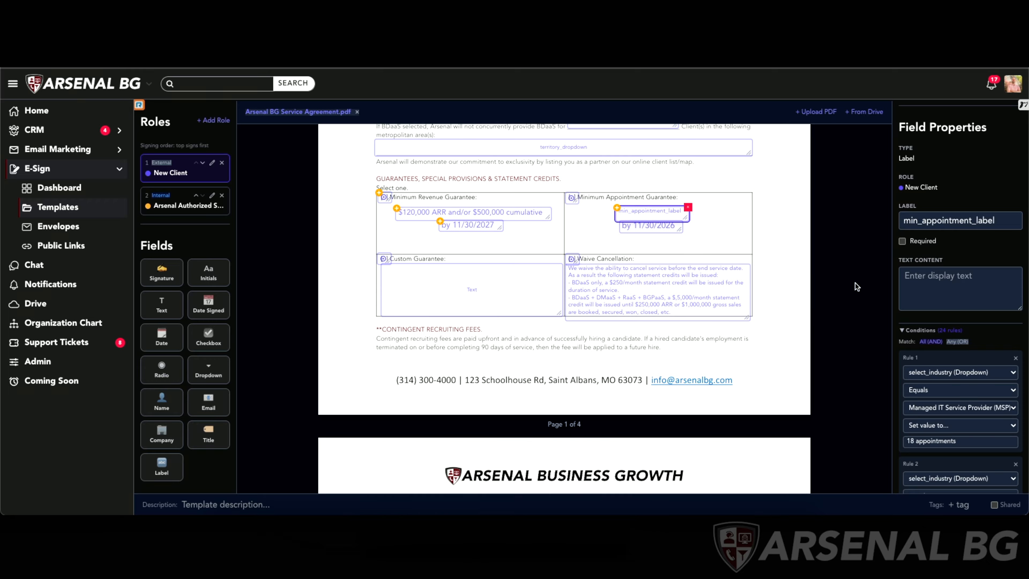
pyautogui.scroll(1, 711, 201)
pyautogui.scroll(1, 711, 202)
pyautogui.click(604, 160)
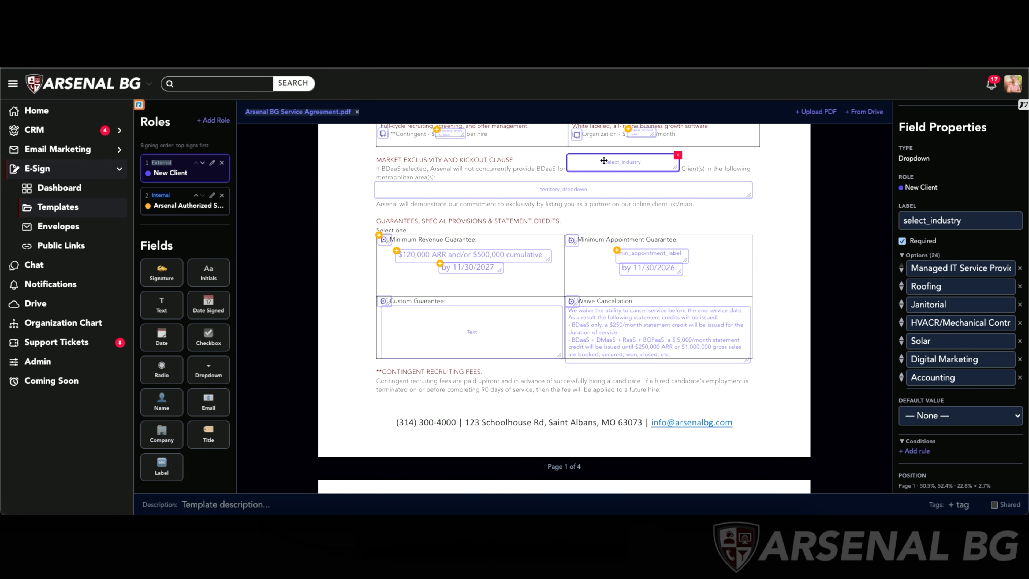
pyautogui.click(657, 261)
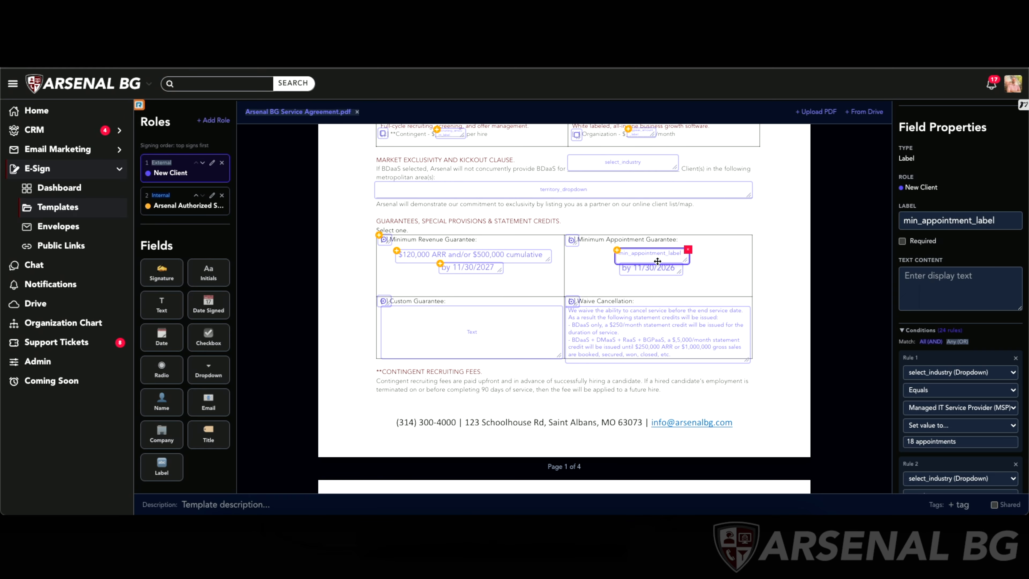
pyautogui.scroll(-3, 913, 406)
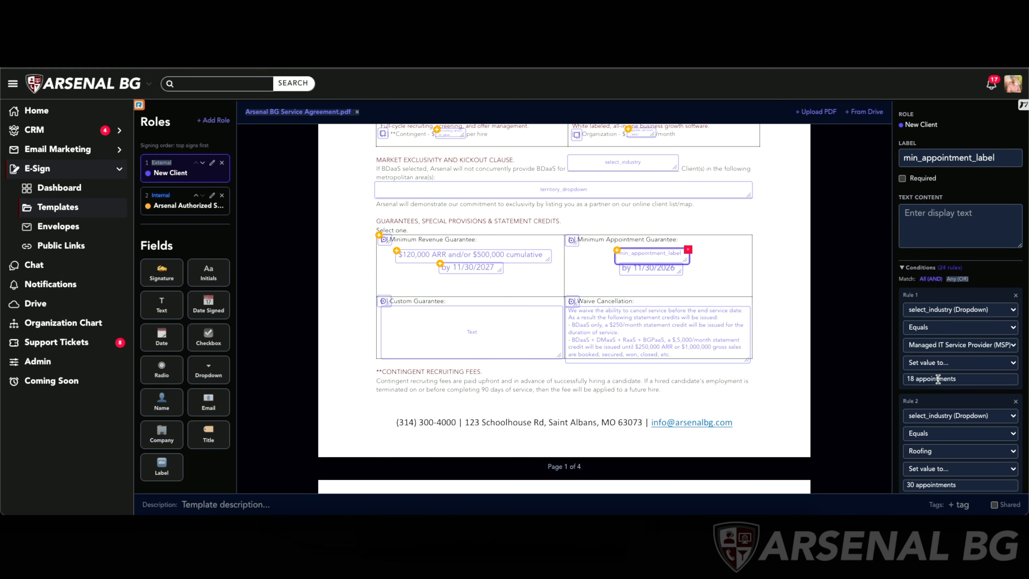
pyautogui.click(651, 268)
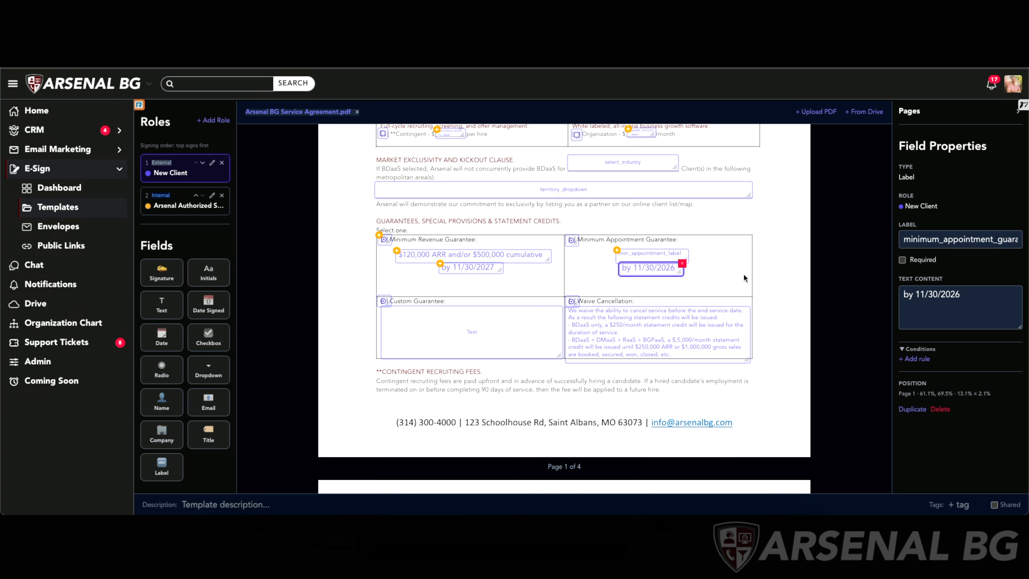
pyautogui.scroll(-3, 727, 281)
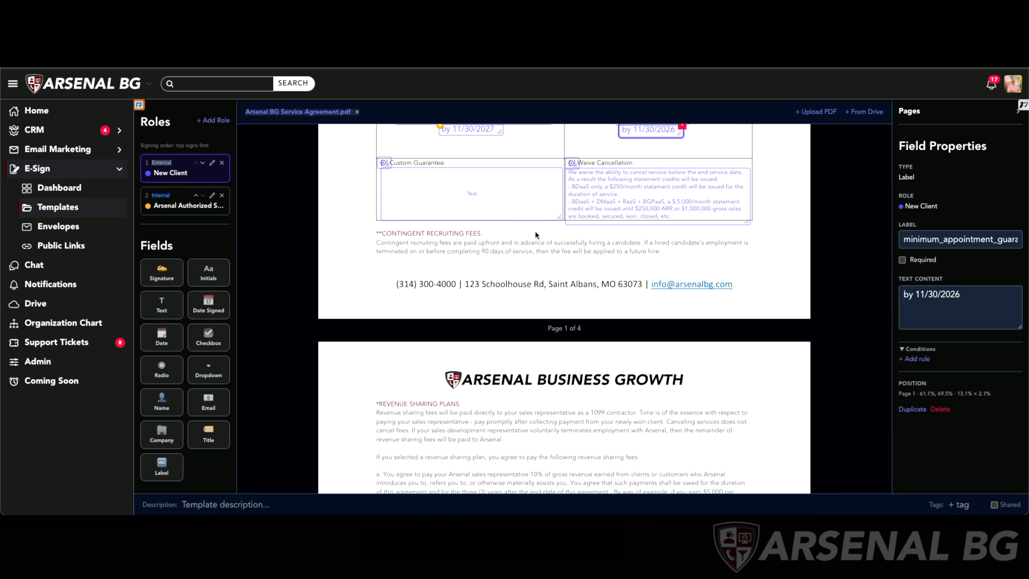
pyautogui.click(477, 189)
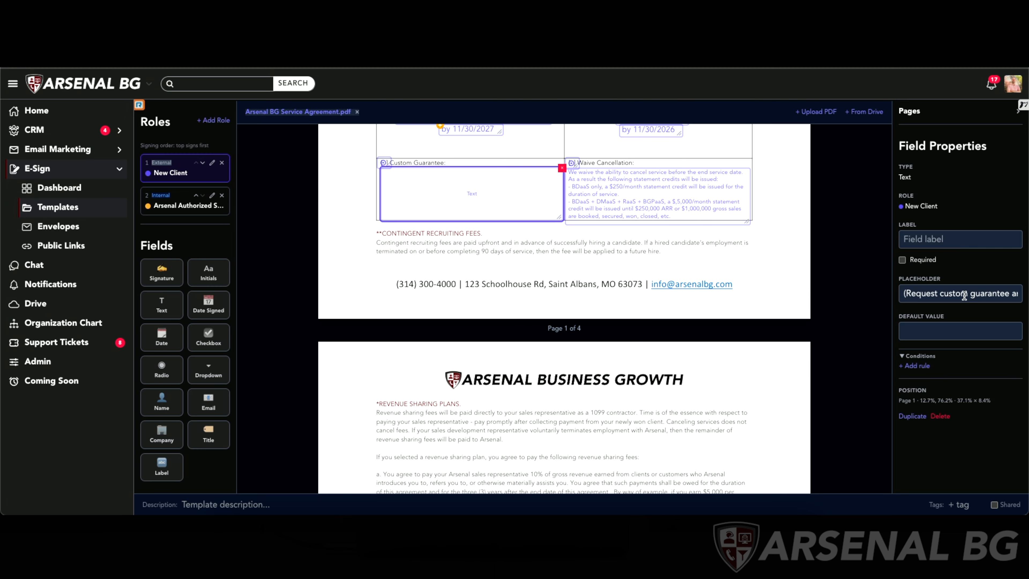
pyautogui.click(949, 331)
pyautogui.scroll(1, 623, 227)
pyautogui.click(623, 227)
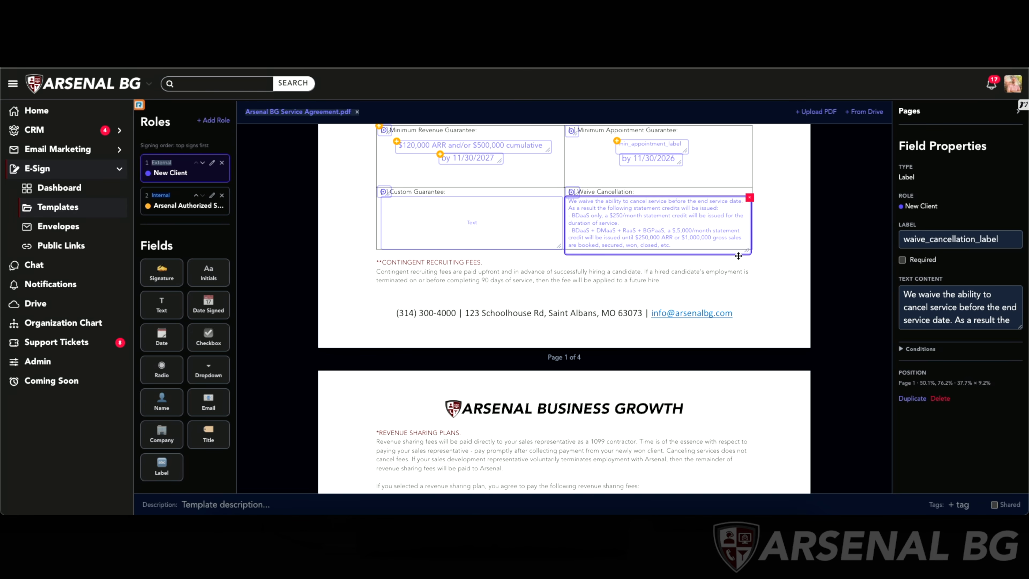
pyautogui.scroll(-8, 778, 250)
pyautogui.scroll(-20, 777, 250)
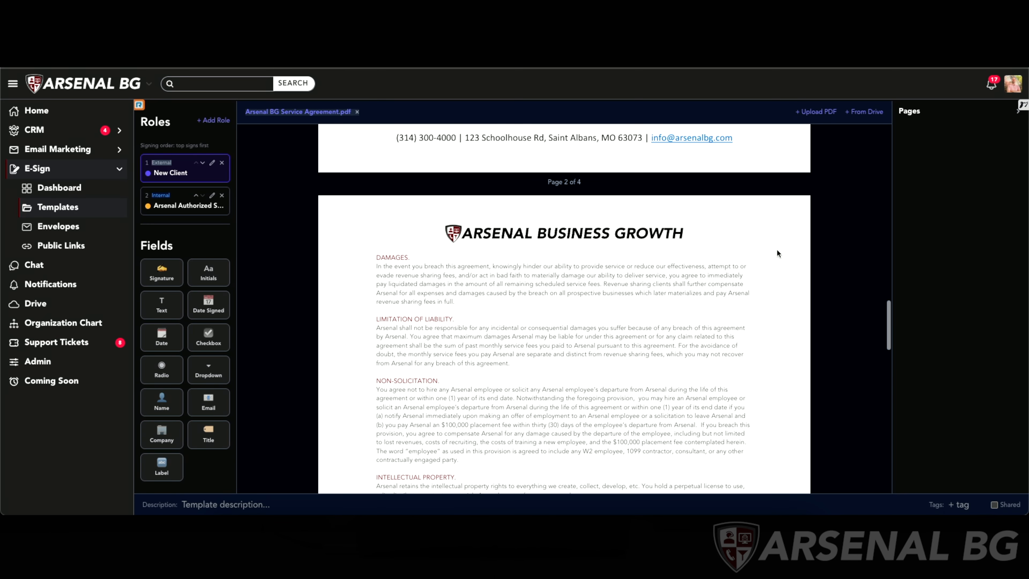
# - Review the properties of both signers' signature block fields on page 3 of the agreement
pyautogui.scroll(-1, 777, 252)
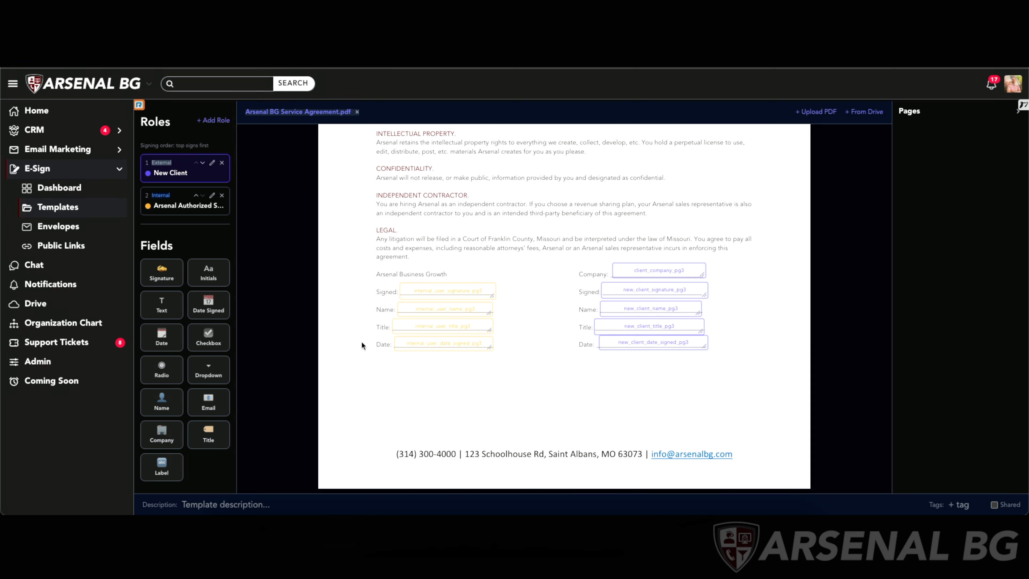
pyautogui.click(453, 292)
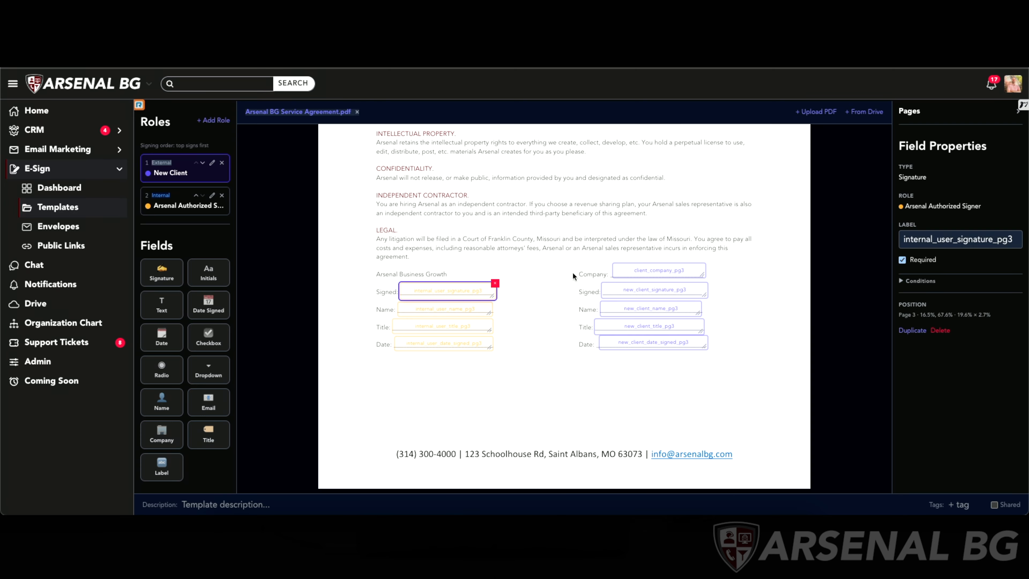
pyautogui.click(441, 305)
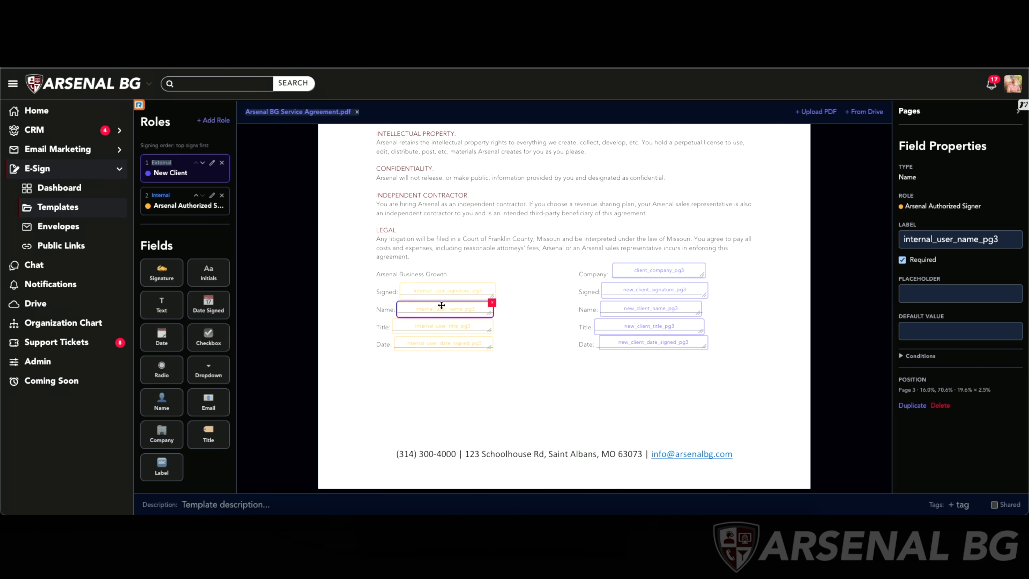
pyautogui.click(429, 322)
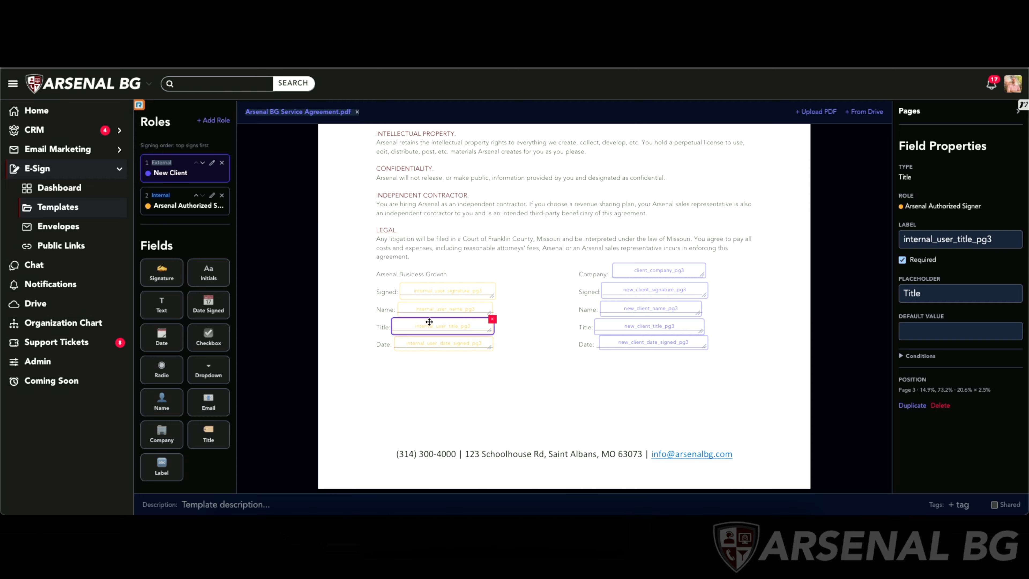
pyautogui.click(427, 344)
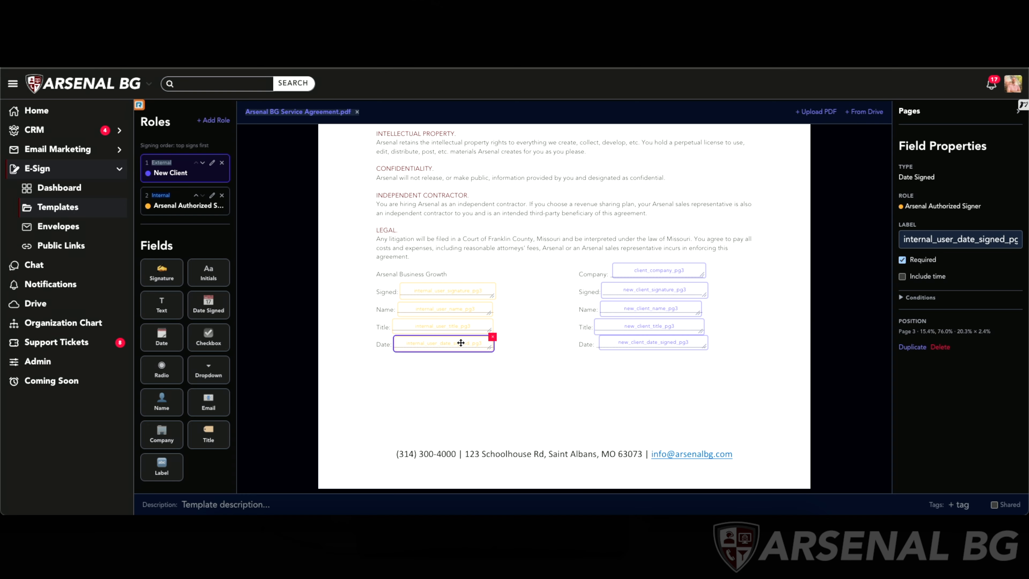
pyautogui.press('Escape')
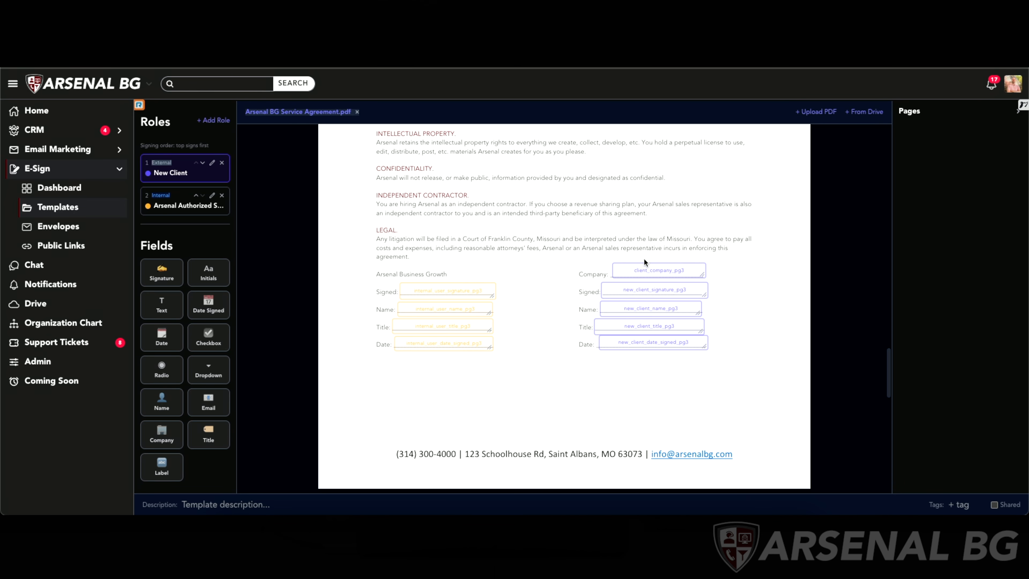
pyautogui.click(636, 269)
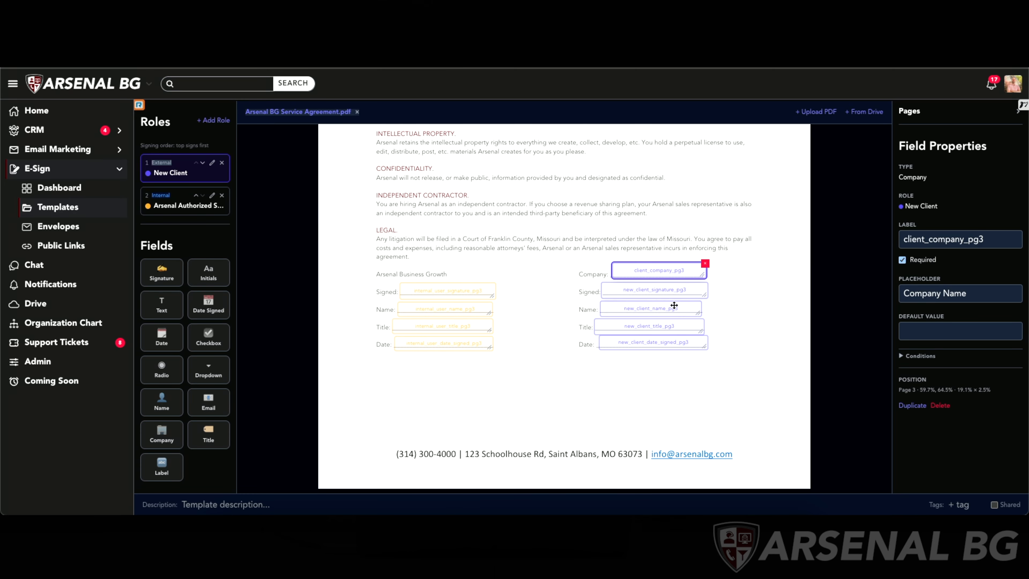
pyautogui.click(652, 287)
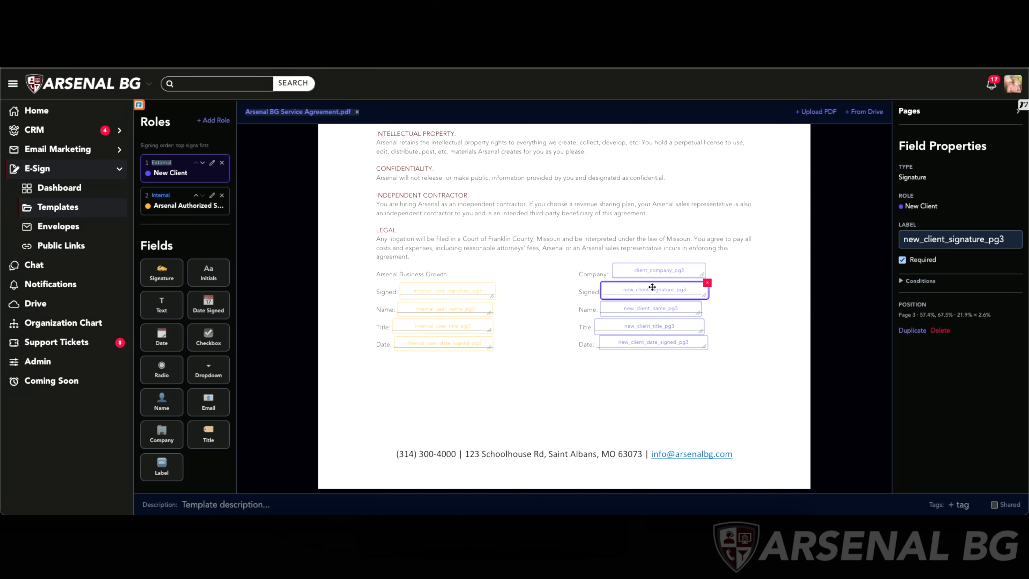
pyautogui.click(655, 310)
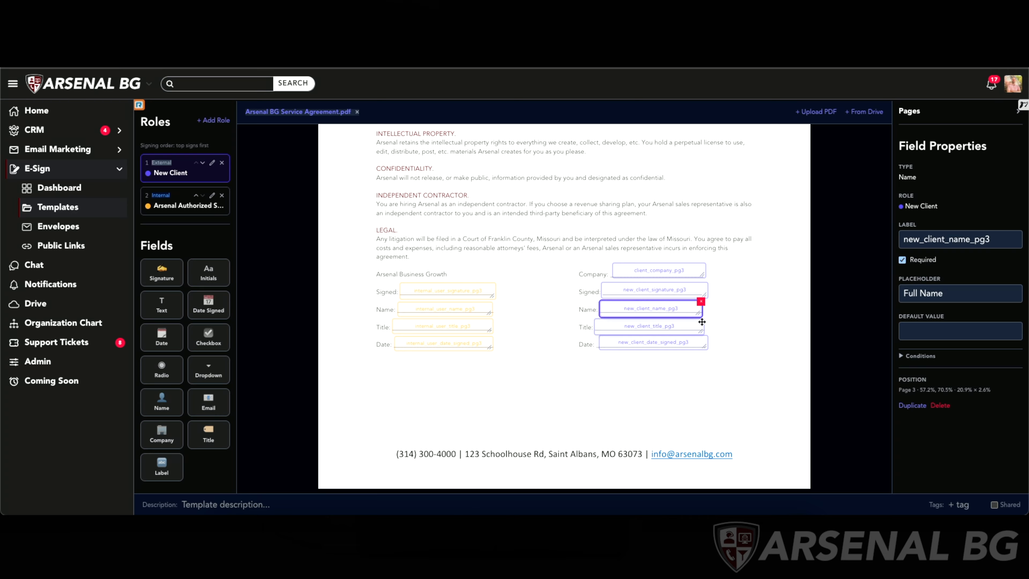
pyautogui.click(673, 330)
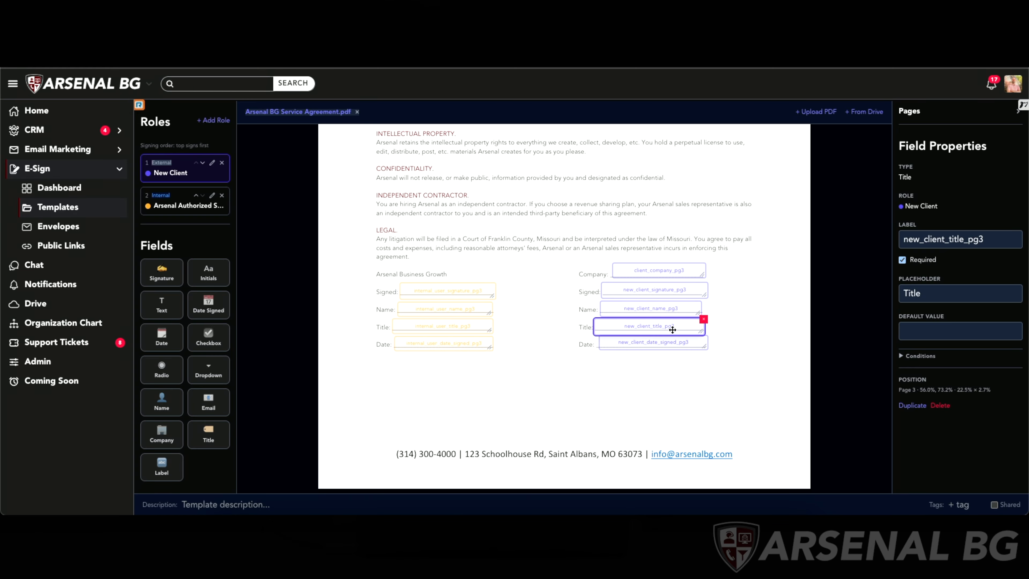
pyautogui.click(658, 343)
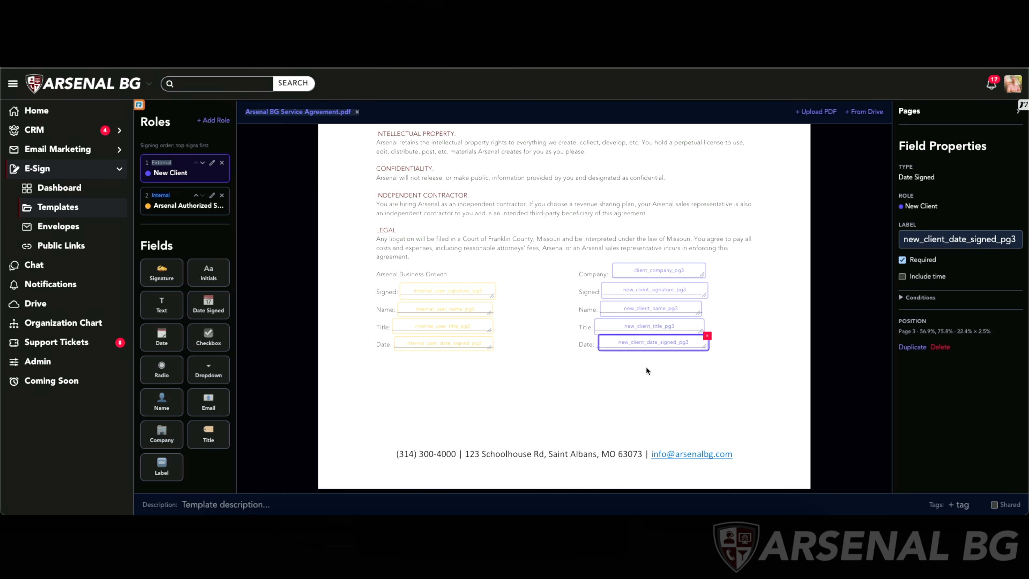
pyautogui.click(640, 401)
pyautogui.scroll(-5, 632, 221)
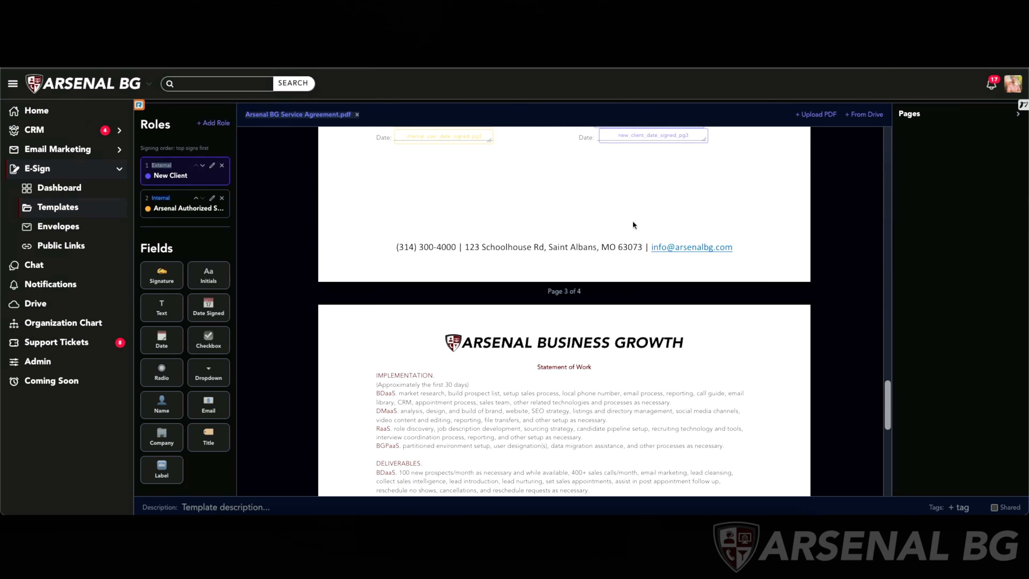
pyautogui.scroll(-10, 633, 222)
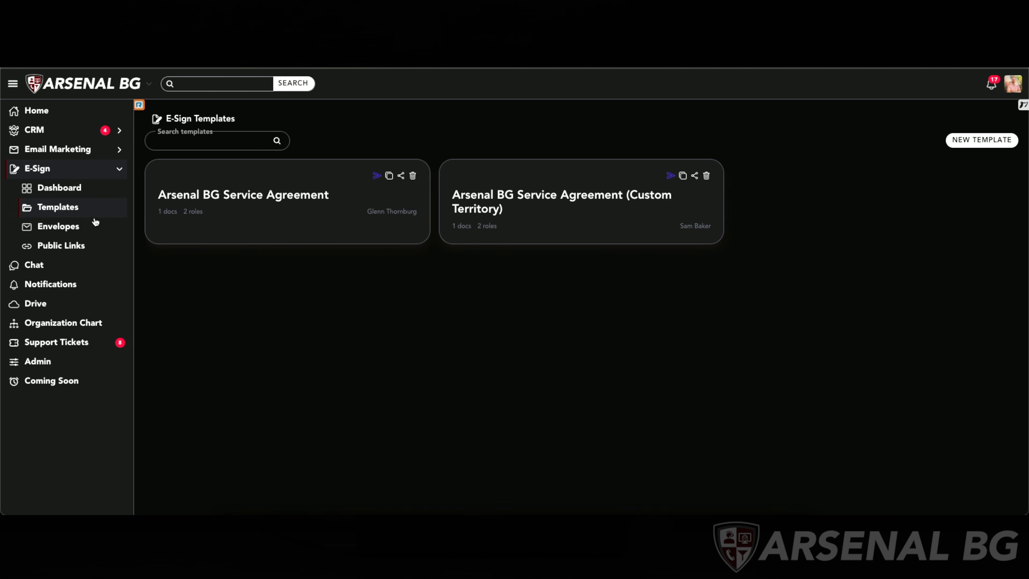
# - Create a new envelope from the Arsenal BG Service Agreement template
pyautogui.click(58, 226)
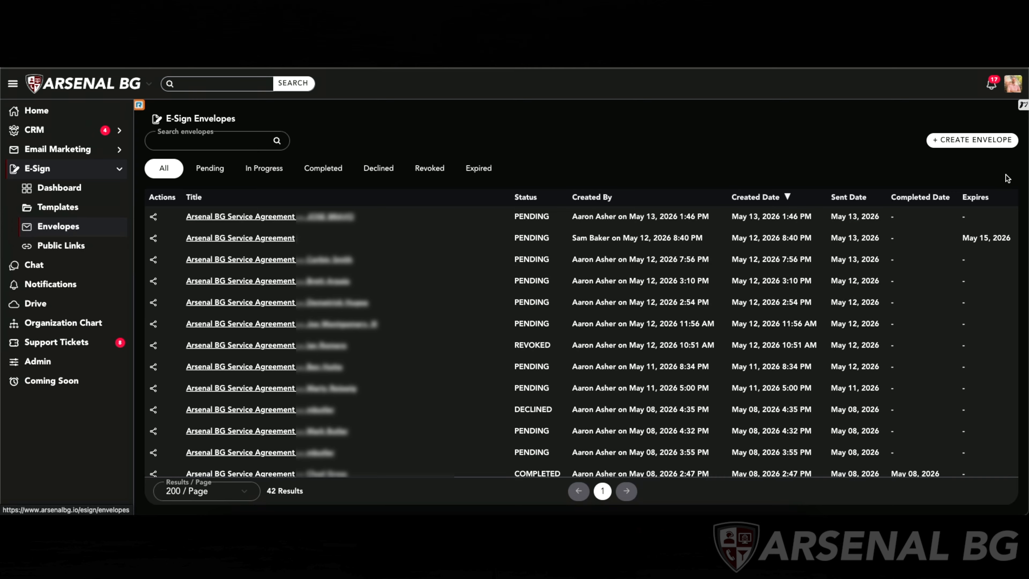
pyautogui.click(988, 143)
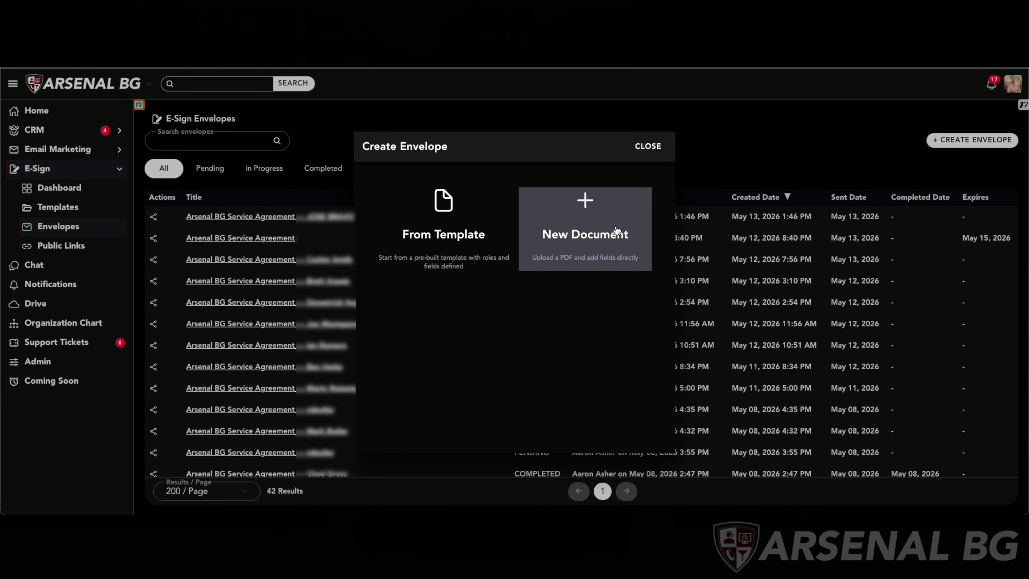
pyautogui.click(461, 239)
pyautogui.click(376, 175)
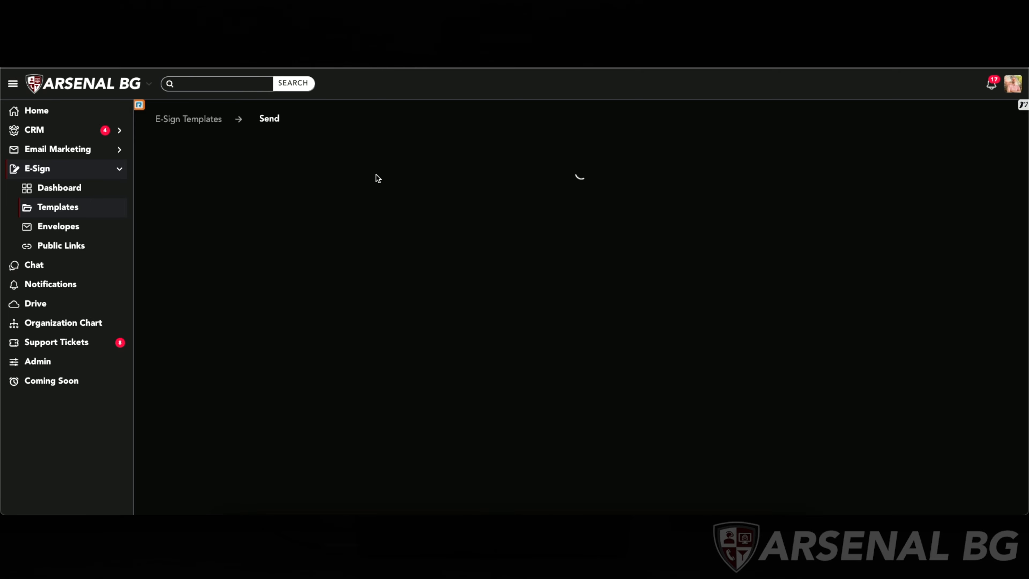
pyautogui.click(443, 179)
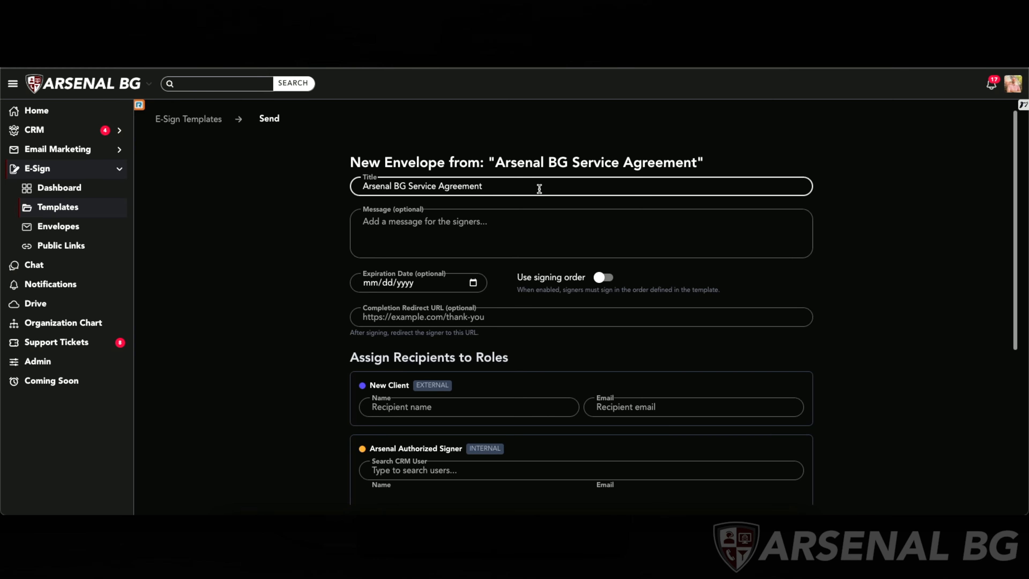
# - Enable the signing order option for the new envelope
pyautogui.scroll(-1, 486, 227)
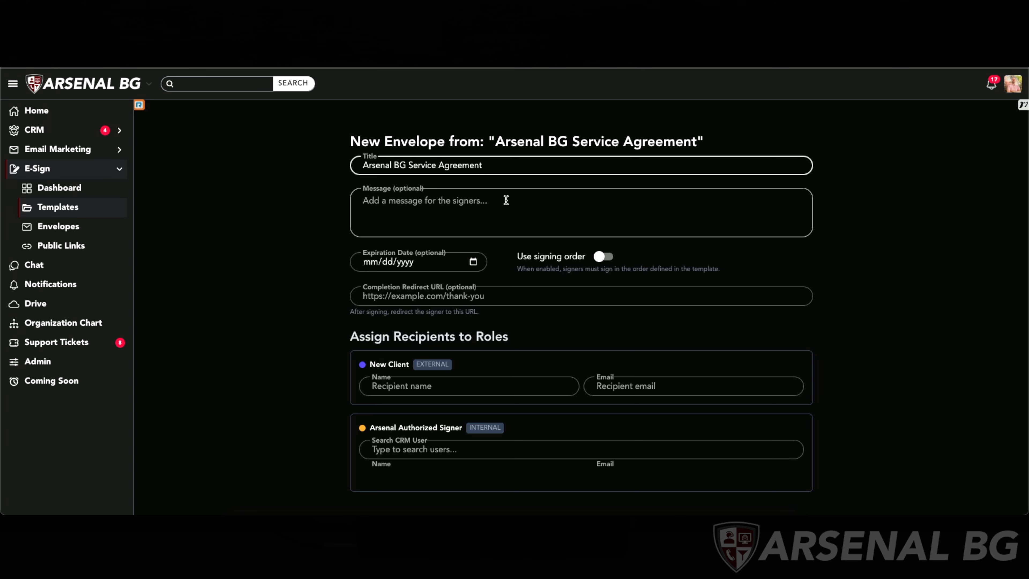
pyautogui.click(432, 264)
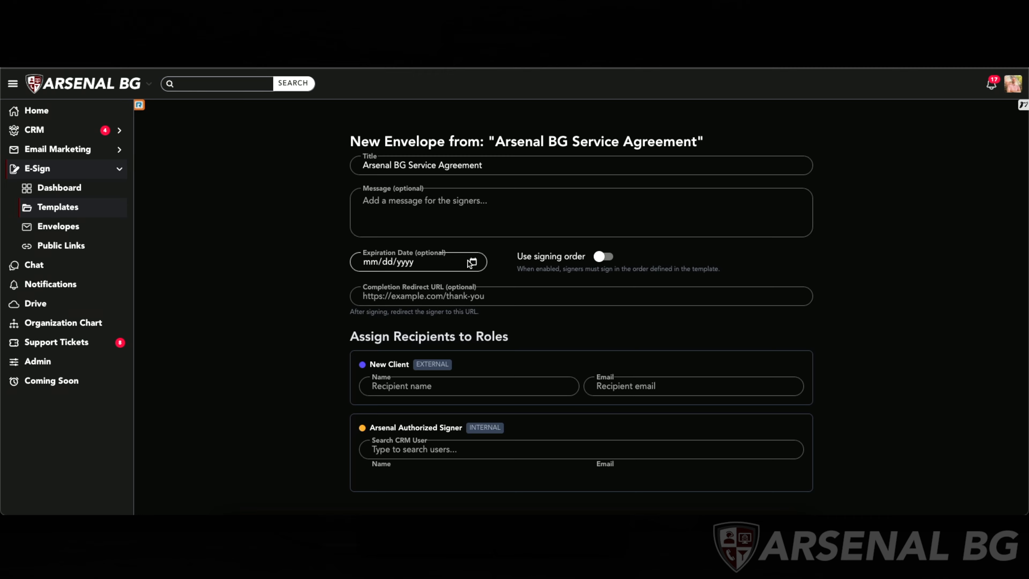
pyautogui.click(600, 261)
pyautogui.click(507, 297)
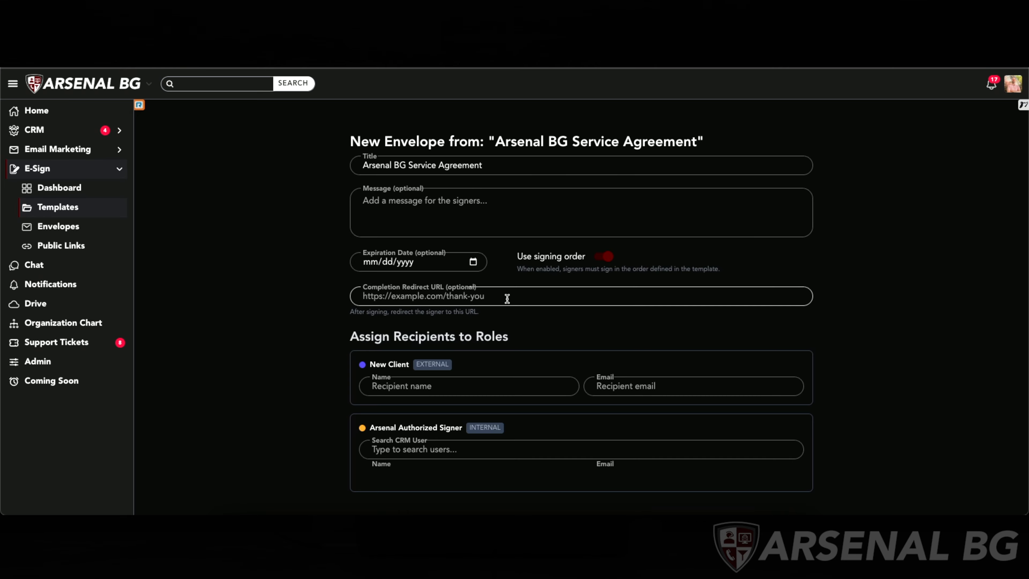
pyautogui.scroll(-1, 499, 297)
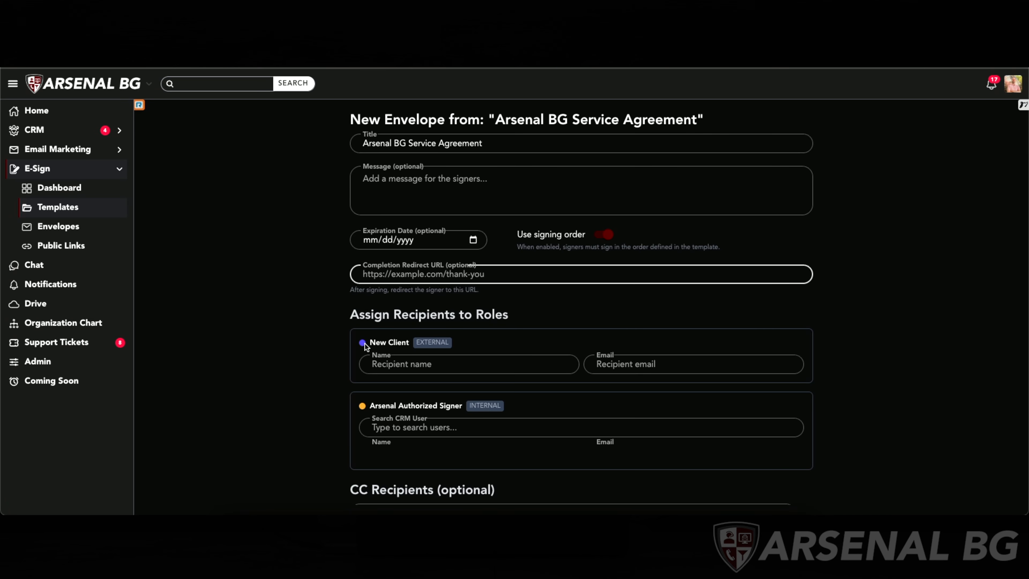
# - Enter the New Client recipient's full name and e-mail address
pyautogui.scroll(-1, 425, 324)
pyautogui.click(425, 323)
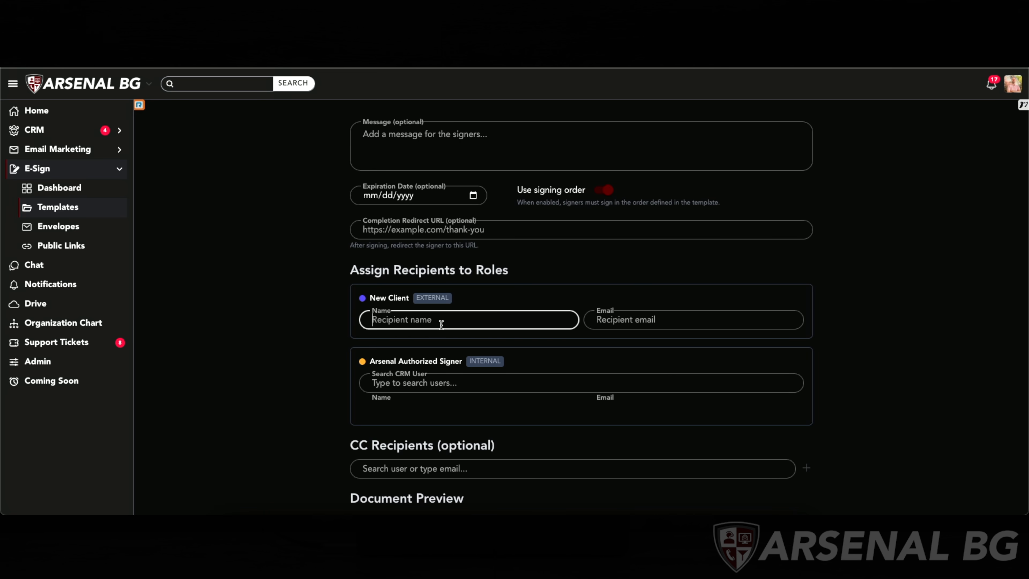
# - Search the CRM users and assign the matching internal user to the Arsenal Authorized Signer role
pyautogui.click(508, 377)
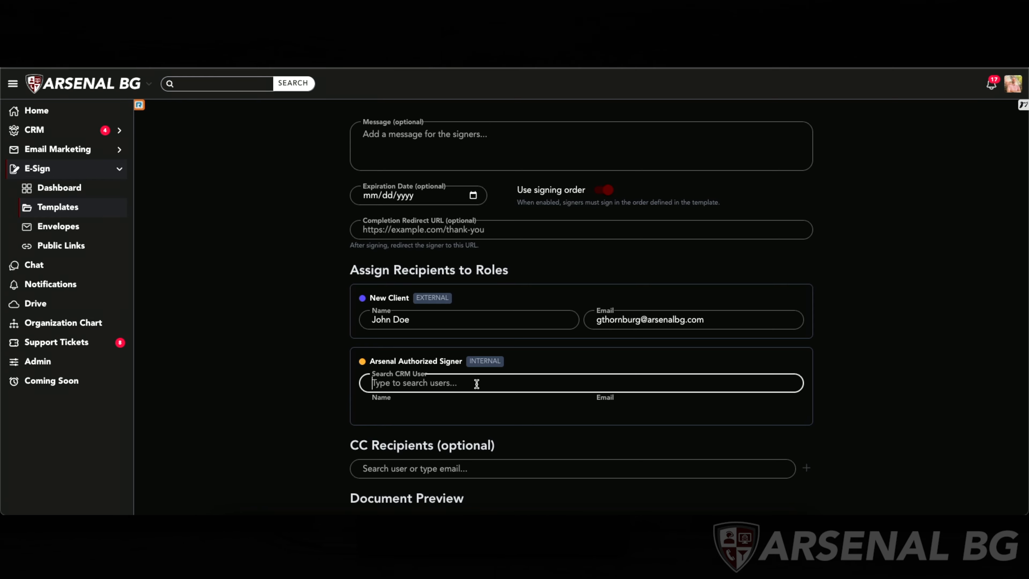
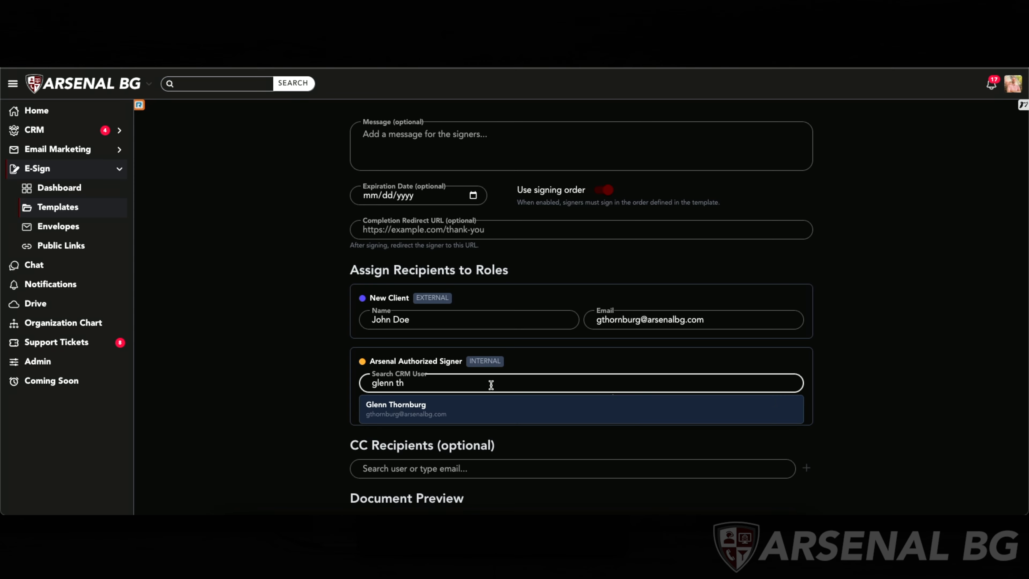
pyautogui.click(476, 400)
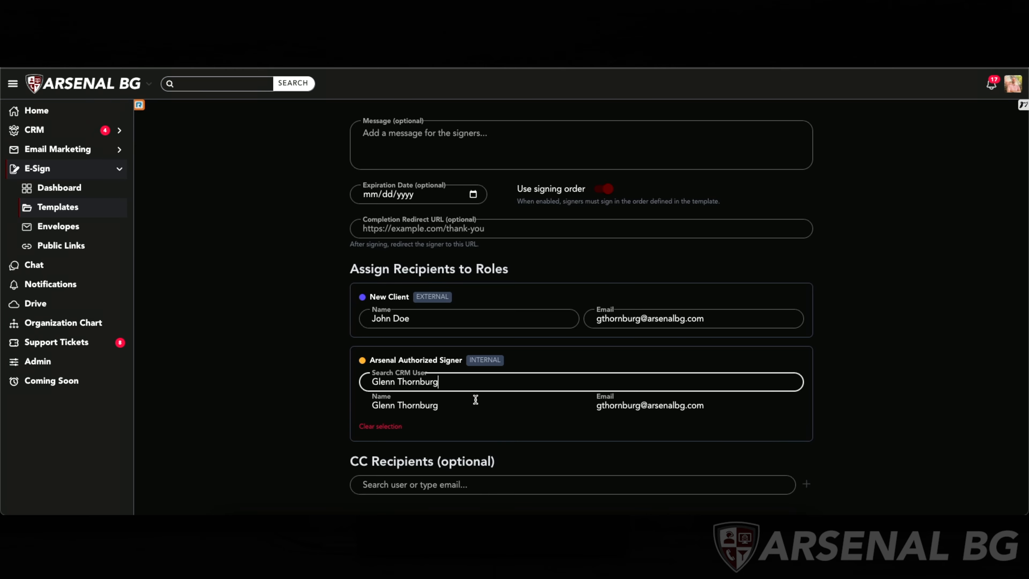
# - Preview the envelope's Arsenal BG Service Agreement document and scroll through its pages
pyautogui.scroll(-3, 476, 400)
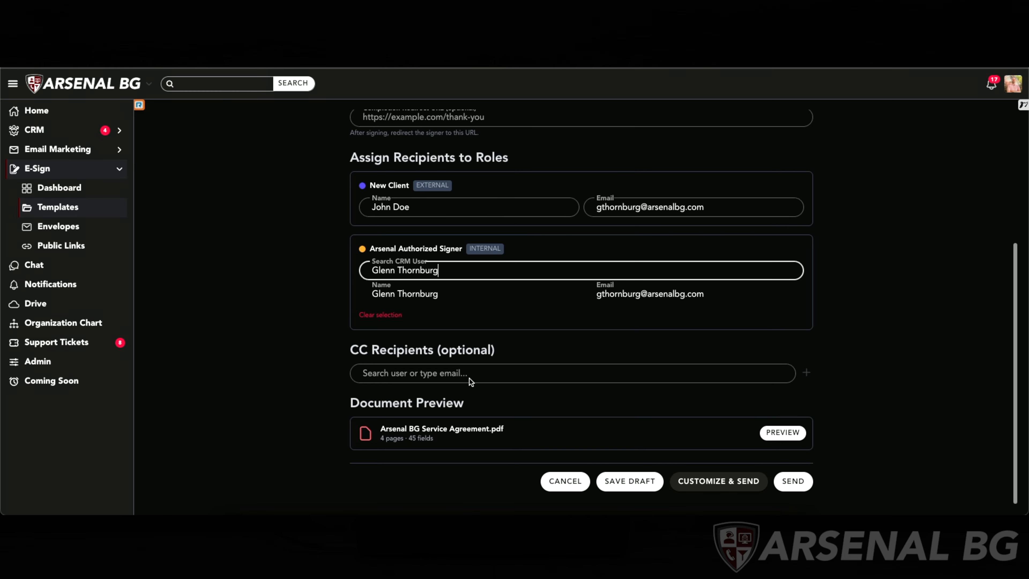
pyautogui.click(462, 372)
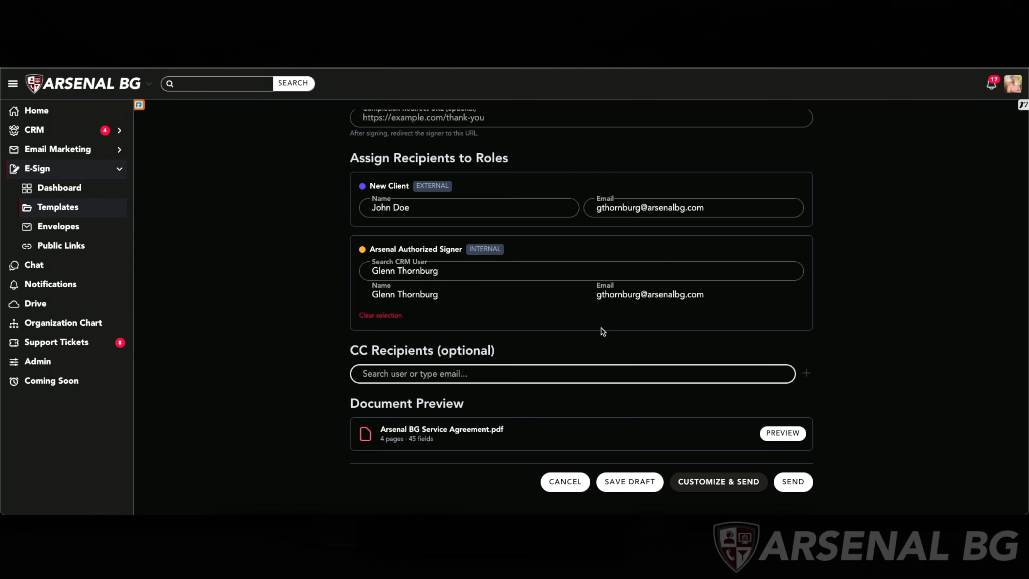
pyautogui.scroll(-2, 603, 413)
pyautogui.click(603, 412)
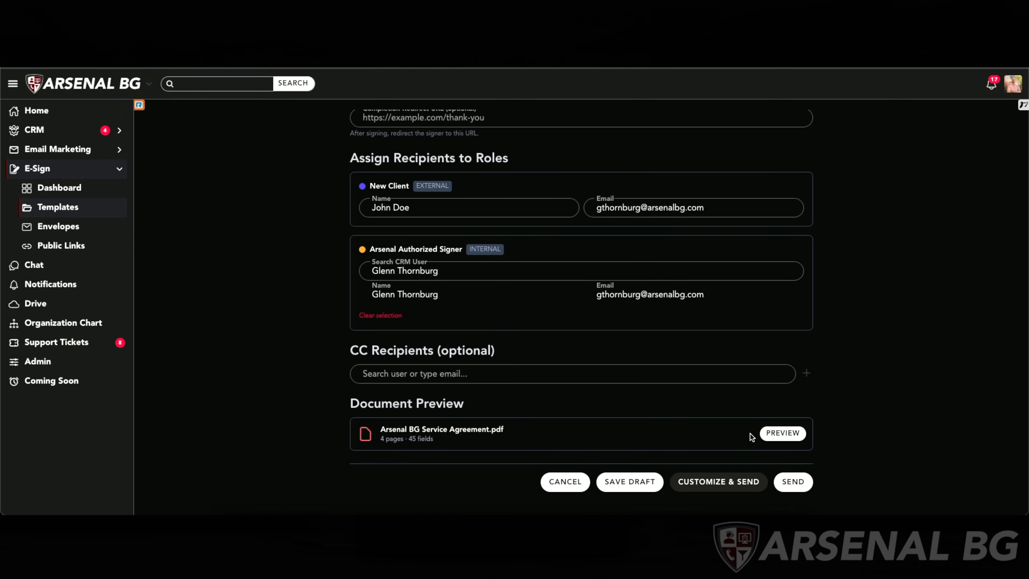
pyautogui.click(782, 432)
pyautogui.scroll(-1, 686, 453)
pyautogui.scroll(-8, 686, 453)
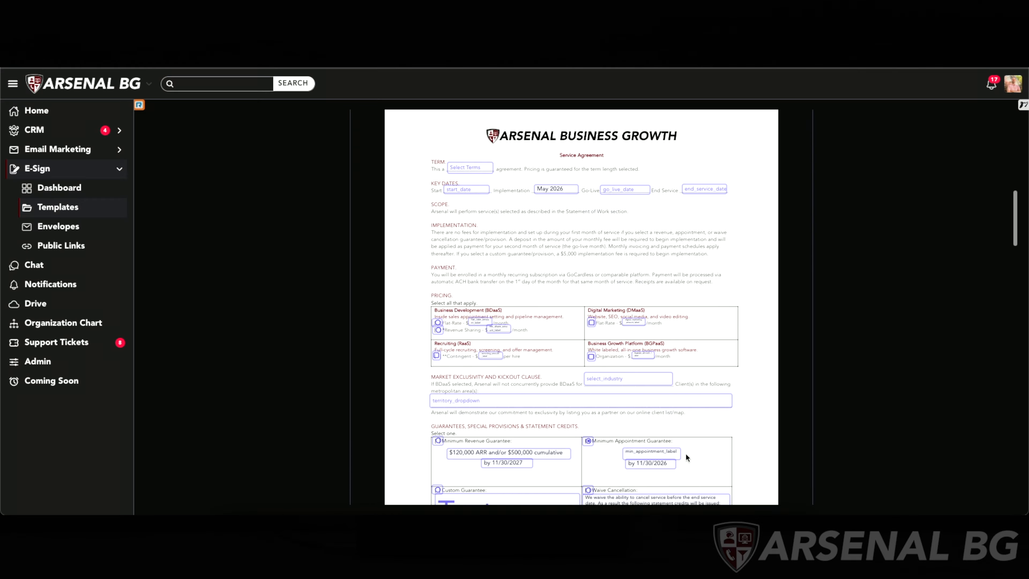
pyautogui.scroll(-7, 685, 455)
pyautogui.scroll(-14, 685, 453)
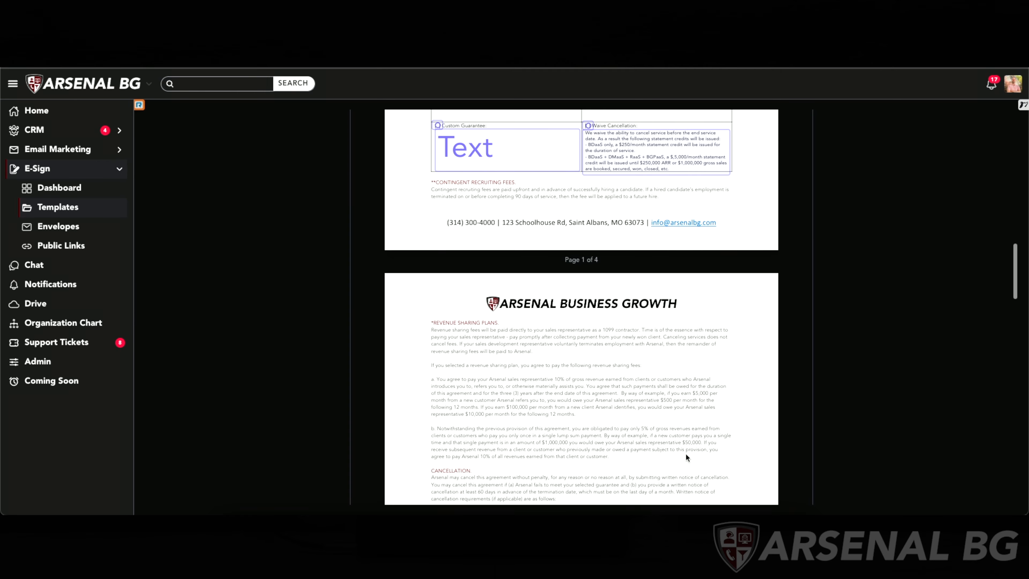
pyautogui.scroll(-14, 686, 453)
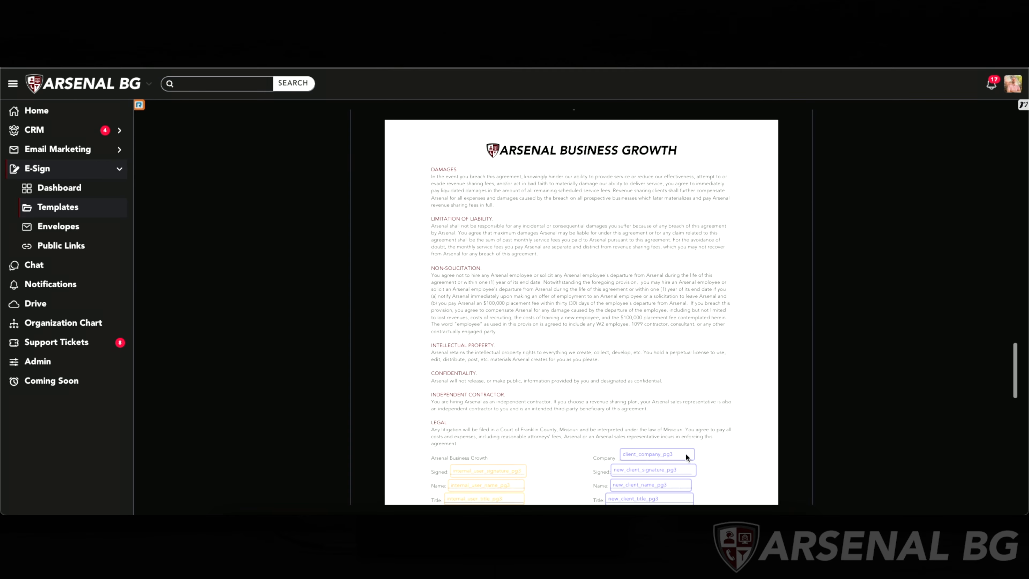
pyautogui.scroll(-9, 685, 453)
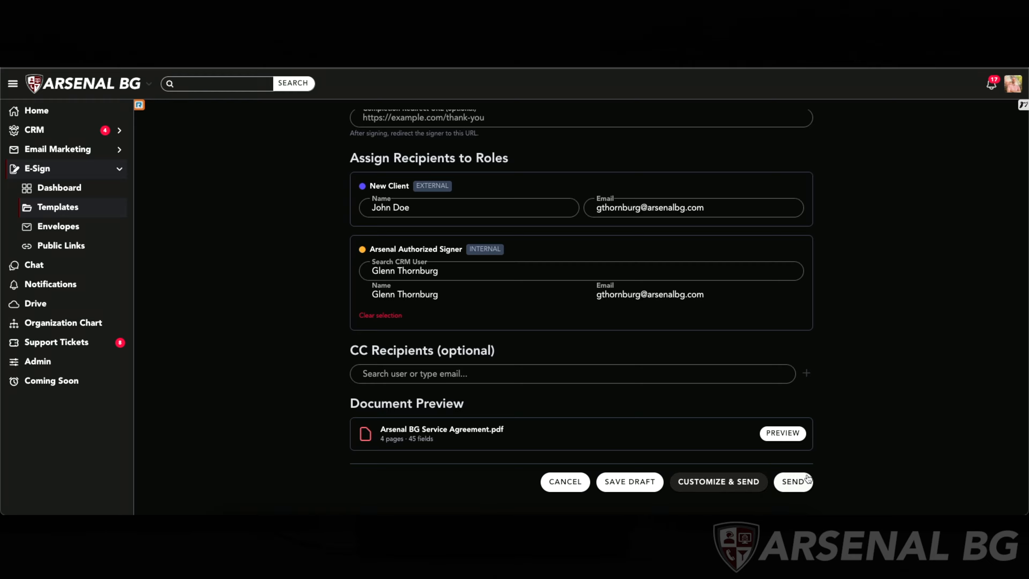
# - Send the envelope and confirm sending it to all recipients
pyautogui.click(802, 480)
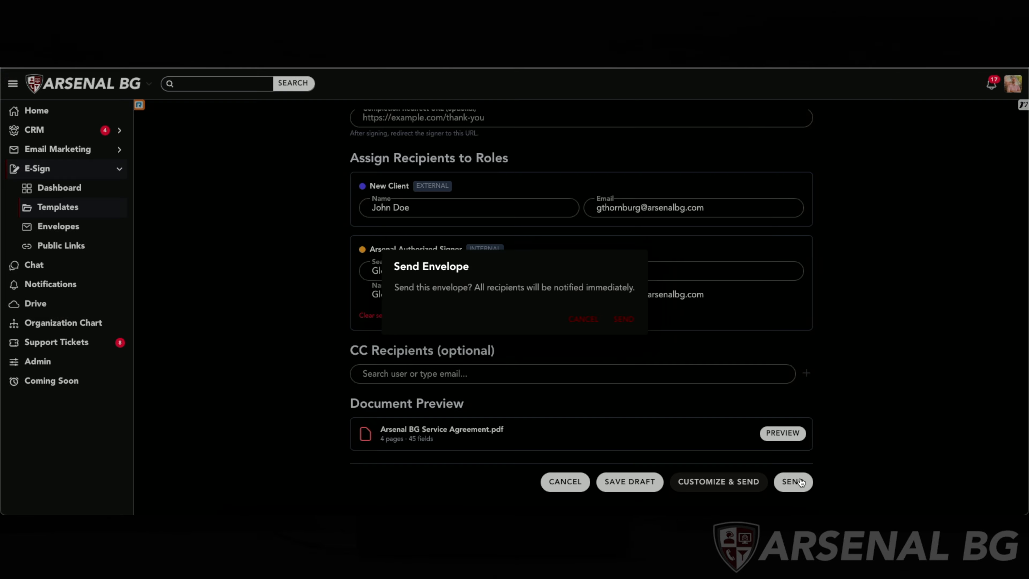
pyautogui.click(622, 320)
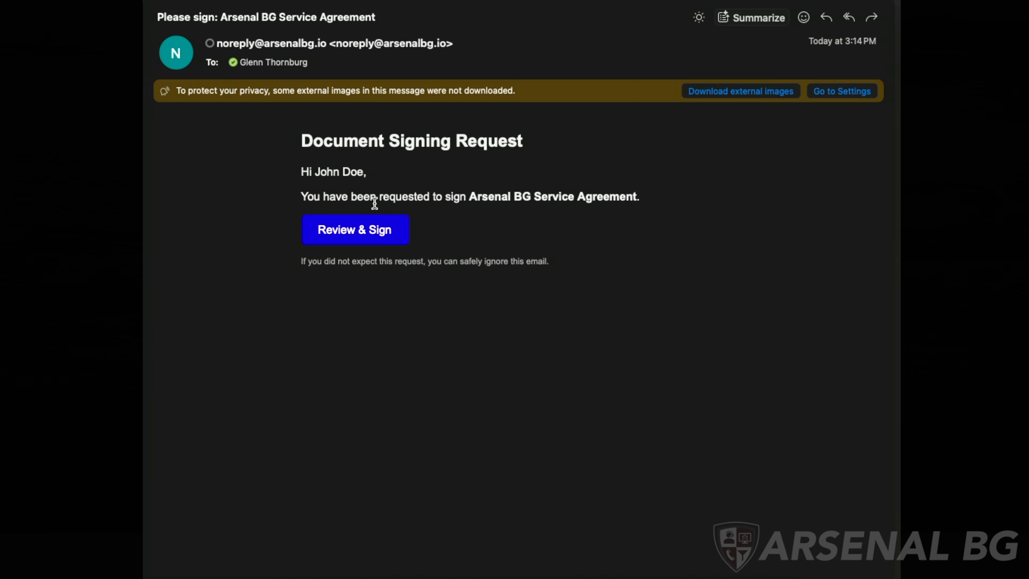
# - Open the agreement for signing from the Document Signing Request e-mail
pyautogui.click(354, 230)
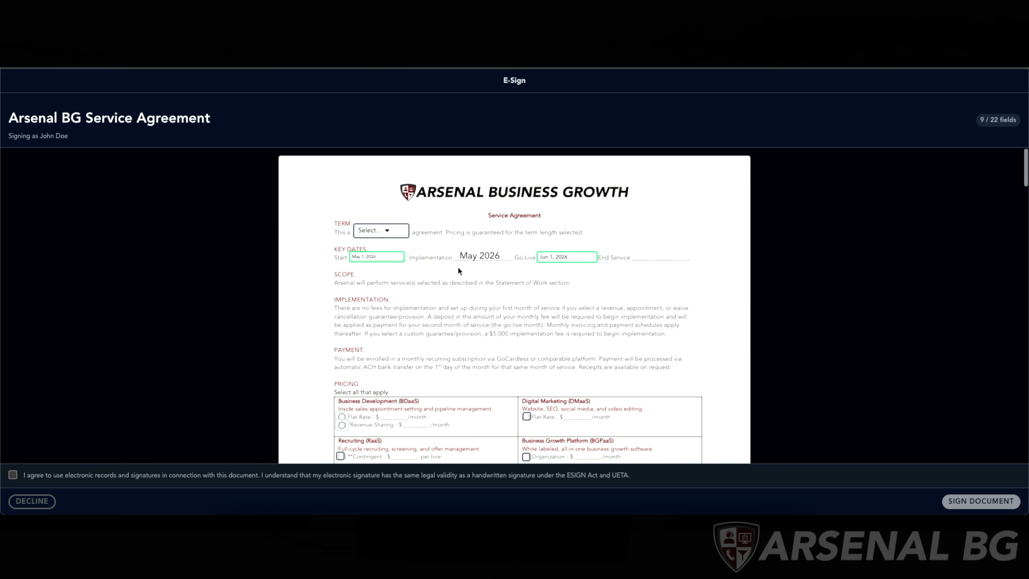
pyautogui.scroll(-1, 457, 266)
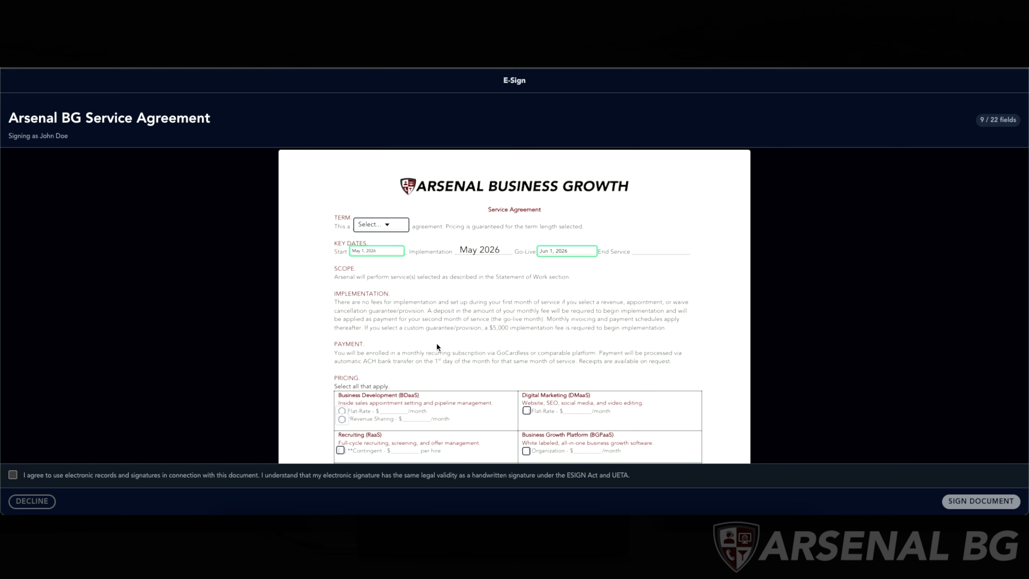
# - Set the agreement term to 19-month
pyautogui.click(388, 230)
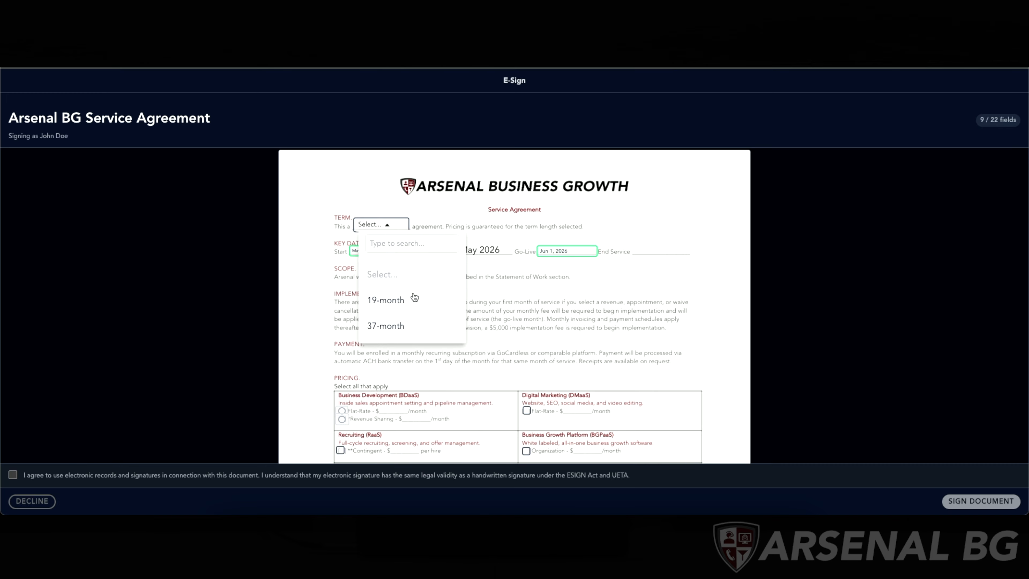
pyautogui.click(400, 304)
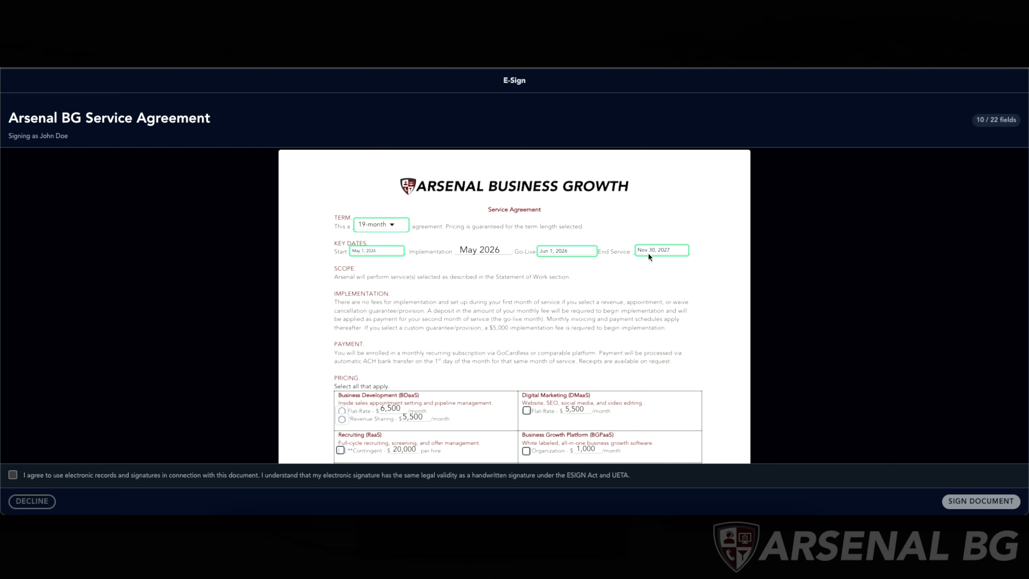
pyautogui.scroll(-2, 625, 321)
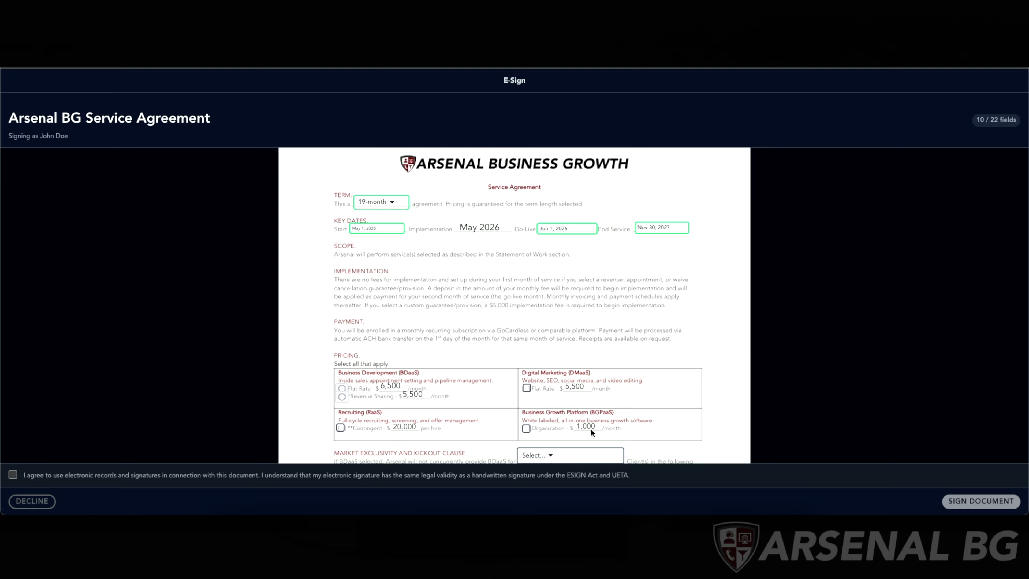
# - Change the agreement term to 37-month
pyautogui.click(386, 206)
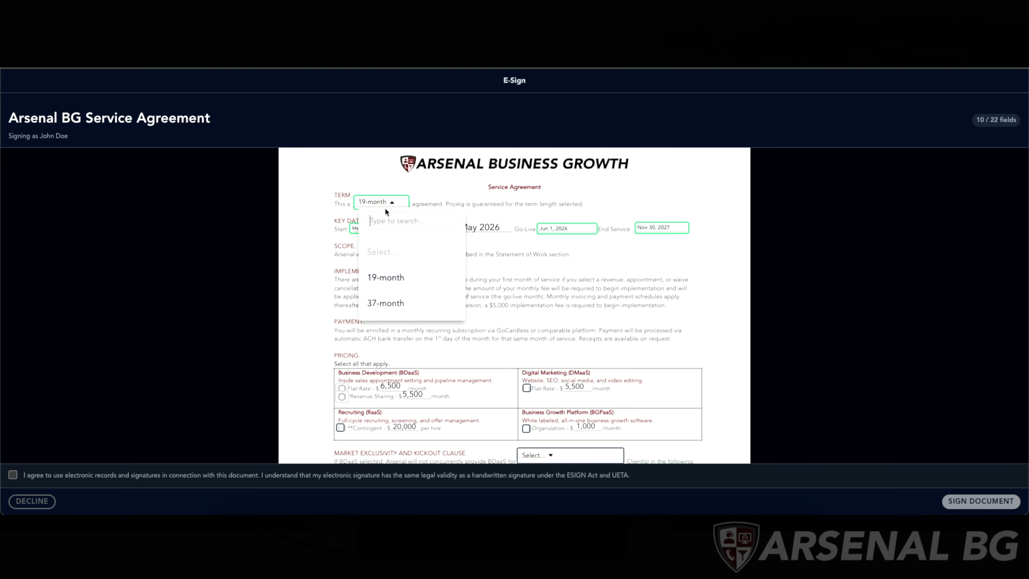
pyautogui.click(387, 302)
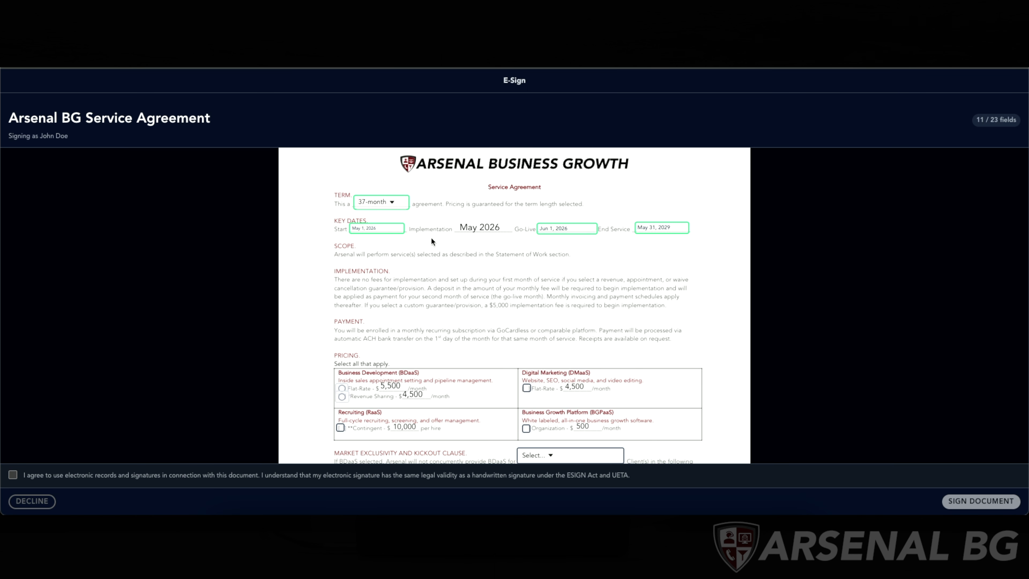
pyautogui.scroll(-3, 431, 239)
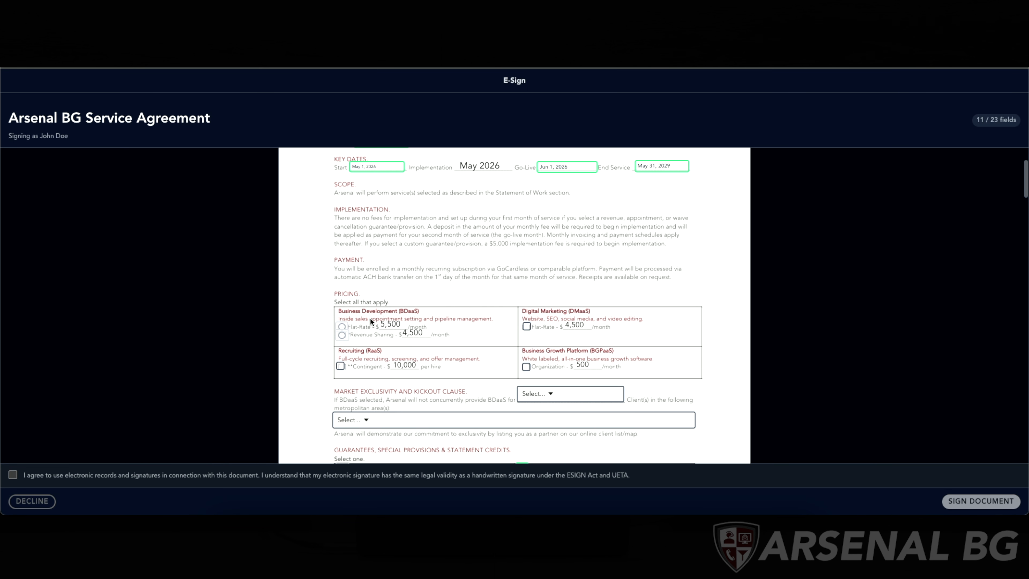
# - Choose Revenue Sharing for Business Development and check the Business Growth Platform organization option
pyautogui.click(343, 336)
pyautogui.scroll(-2, 535, 288)
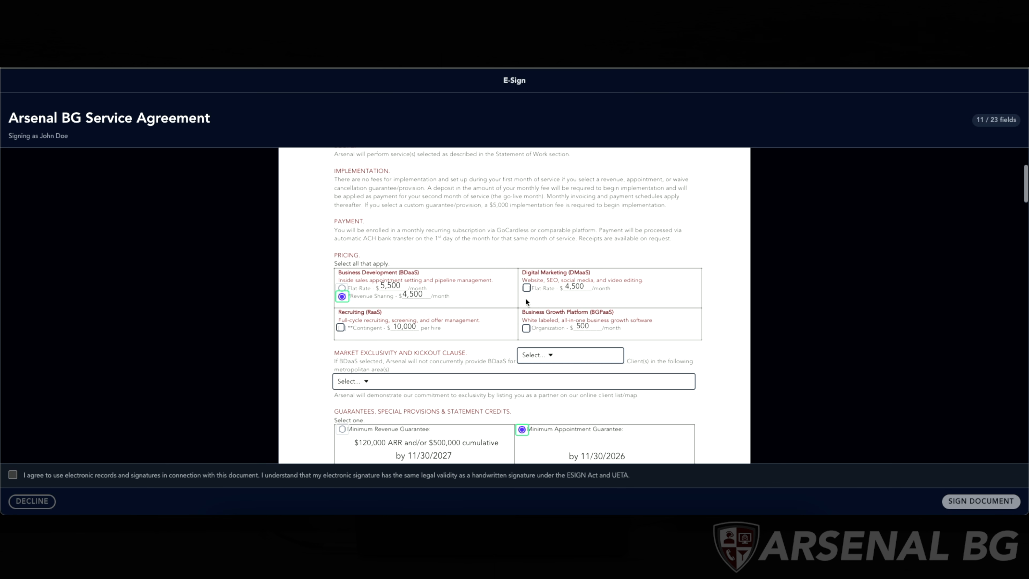
pyautogui.click(527, 289)
pyautogui.click(525, 328)
# - Select Property Management as the industry in the market exclusivity clause
pyautogui.click(534, 357)
pyautogui.scroll(-15, 564, 299)
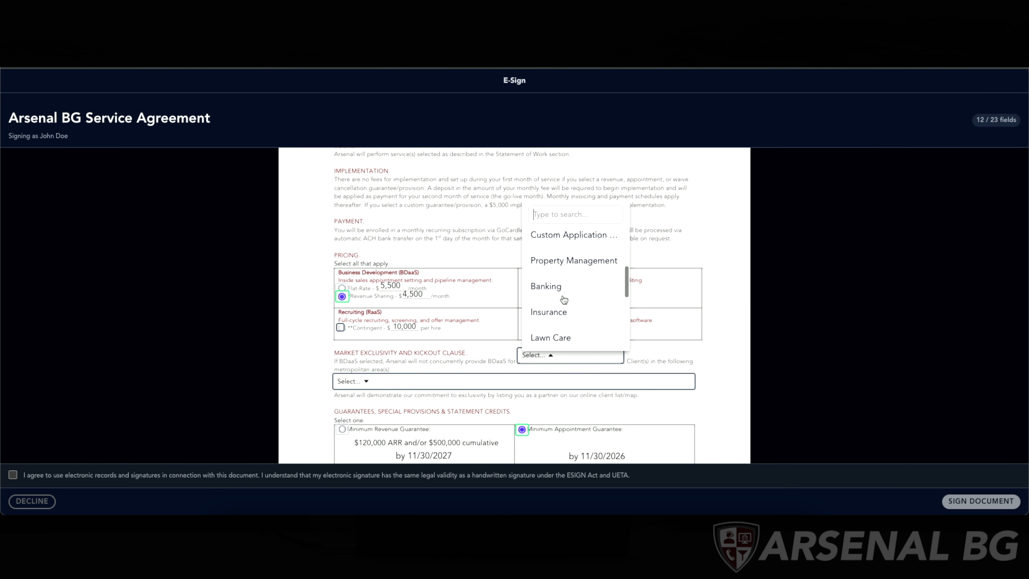
pyautogui.scroll(10, 564, 299)
pyautogui.click(563, 302)
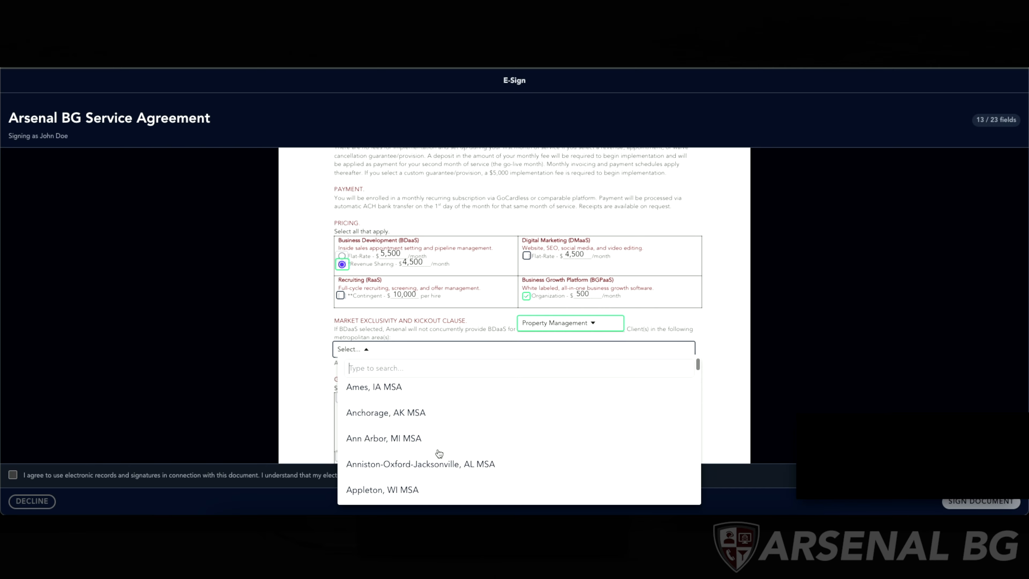
# - Search for and select St. Louis, MO-IL MSA as the exclusive metropolitan area
pyautogui.write('st. lo')
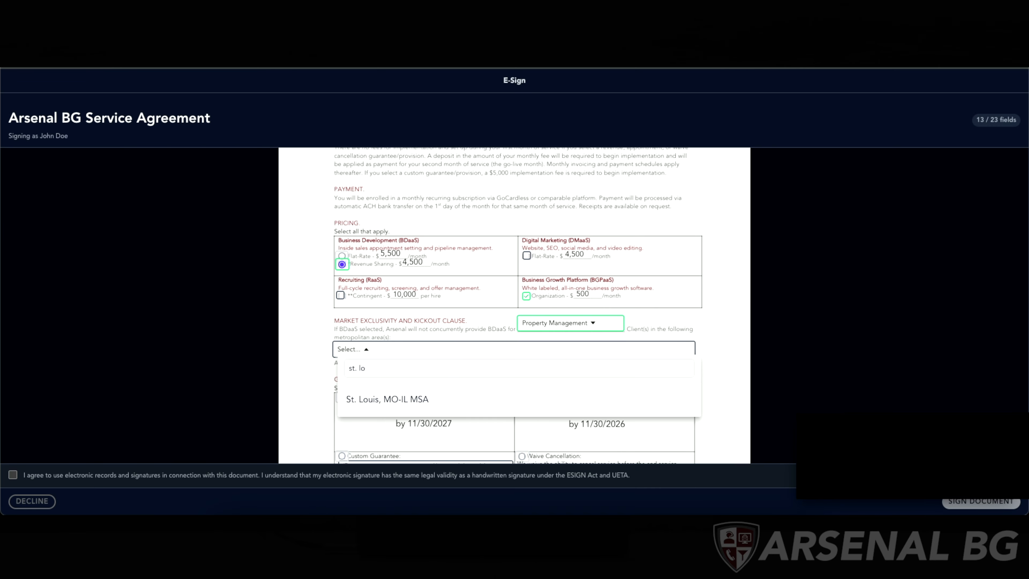
pyautogui.click(425, 400)
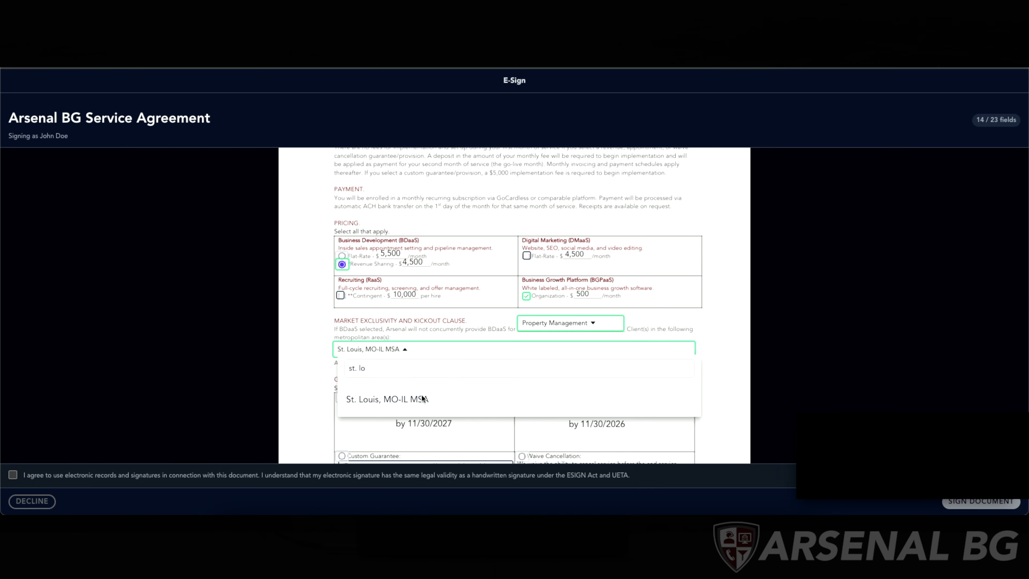
pyautogui.scroll(-2, 421, 395)
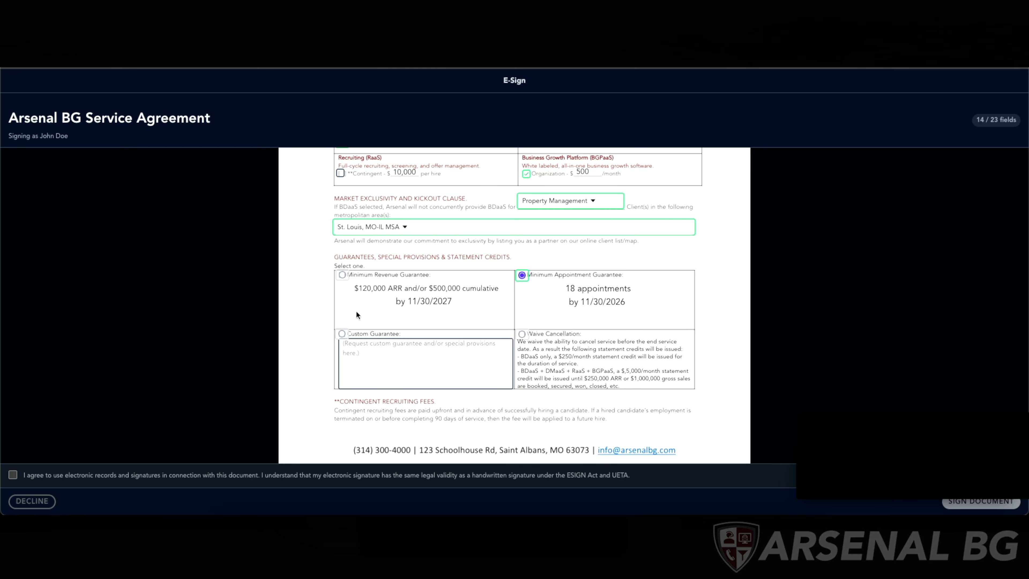
pyautogui.click(340, 334)
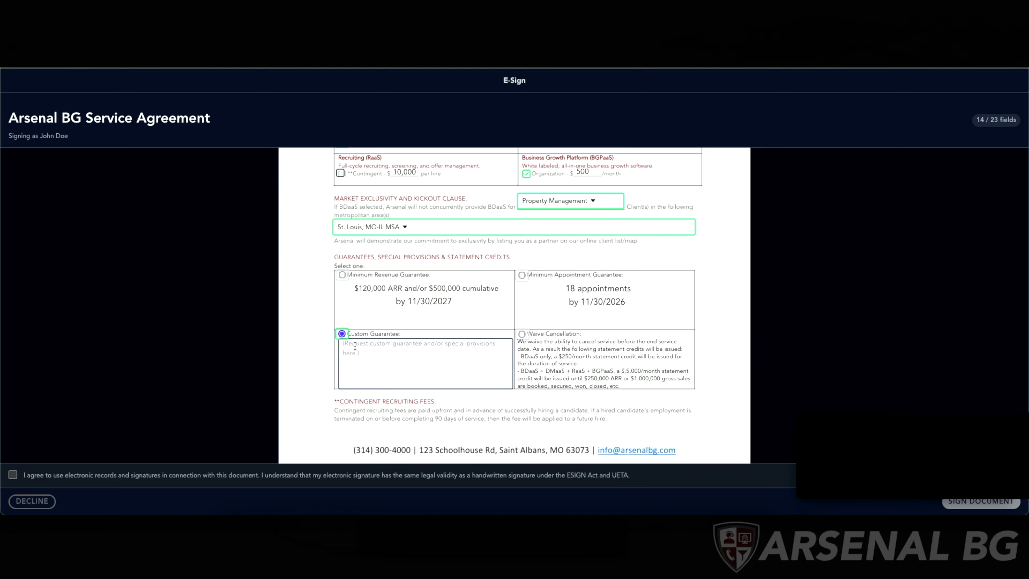
pyautogui.click(522, 275)
# - Enter X as the client's company name in the signature block
pyautogui.scroll(-2, 526, 279)
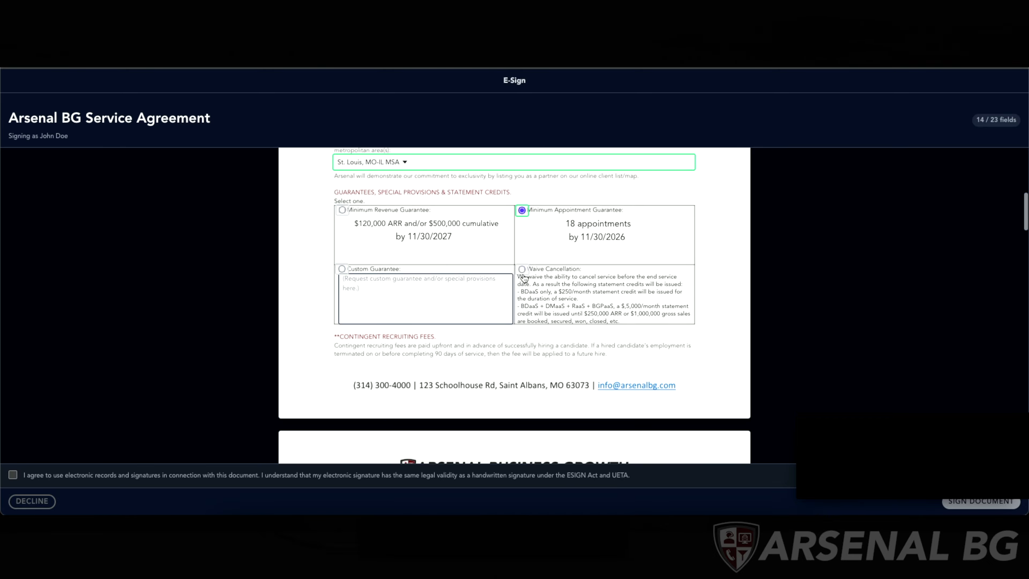
pyautogui.scroll(-20, 581, 333)
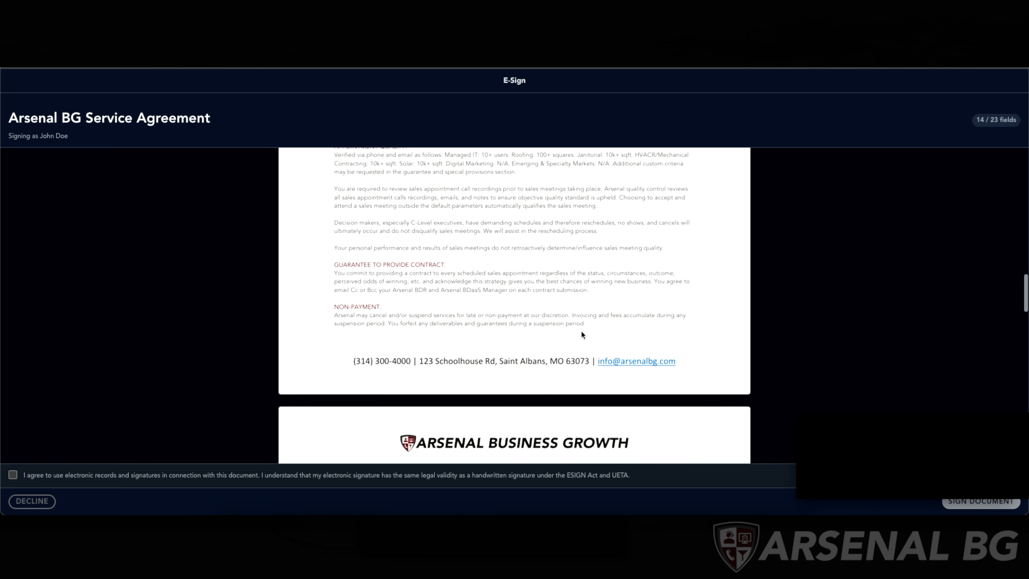
pyautogui.scroll(-7, 581, 330)
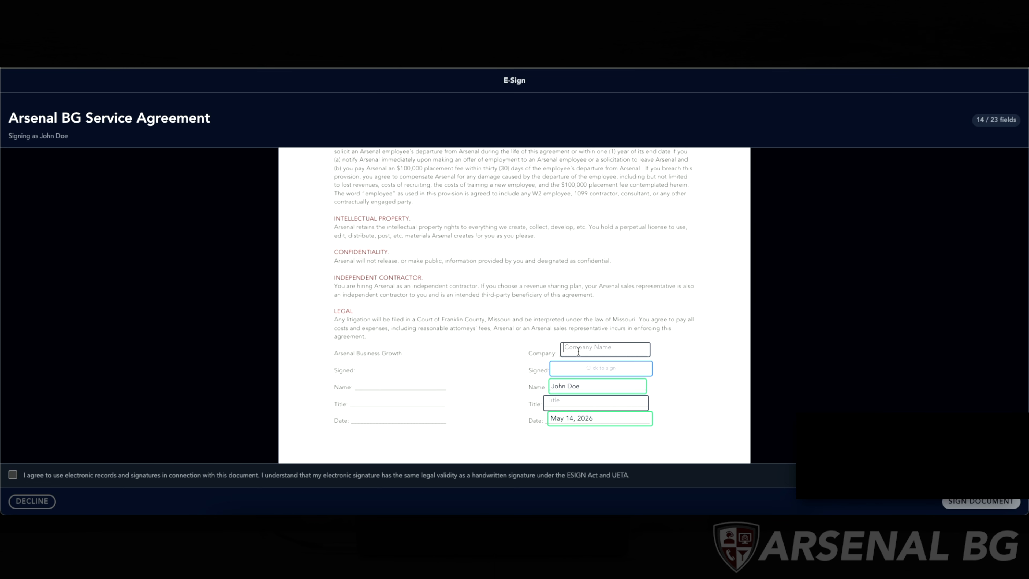
pyautogui.click(566, 349)
pyautogui.write('XYZ Cleaning')
# - Open the client's signature field and draw a signature by hand
pyautogui.click(589, 370)
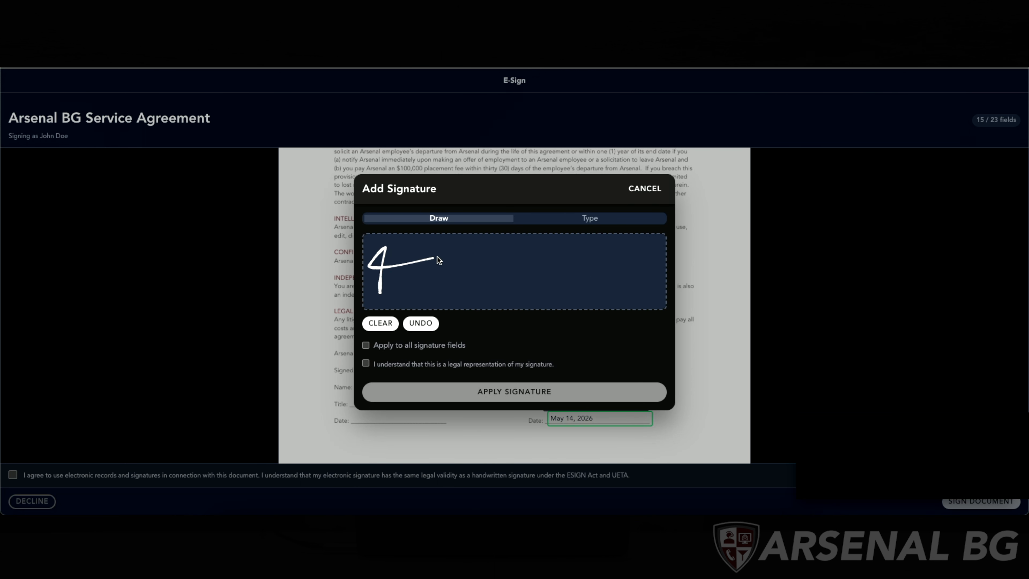
pyautogui.moveTo(436, 256)
pyautogui.mouseDown()
pyautogui.moveTo(484, 288)
pyautogui.moveTo(628, 282)
pyautogui.mouseUp()
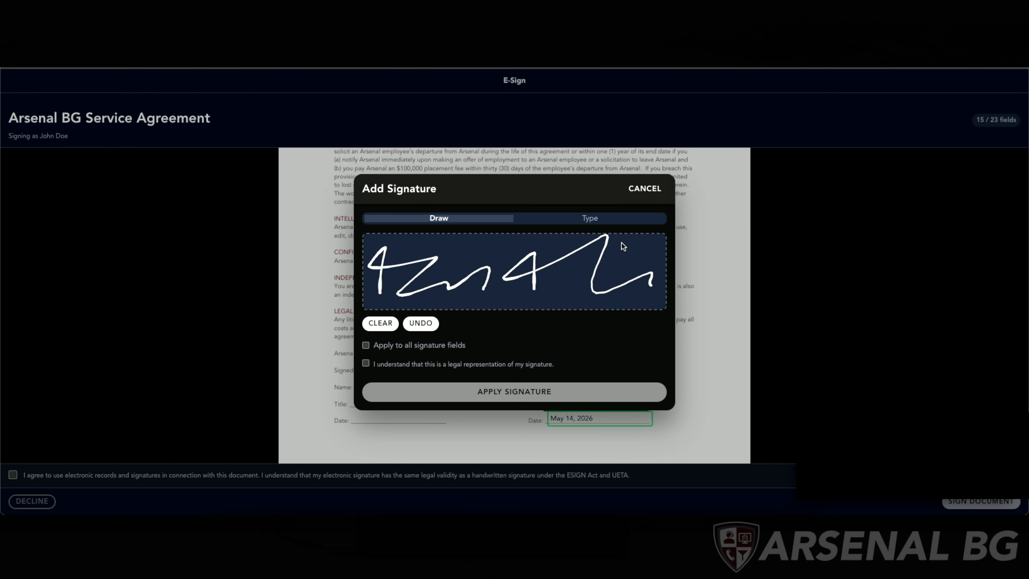
# - Switch the client's signature to typed mode and enter the signer's full name
pyautogui.click(611, 223)
pyautogui.click(423, 271)
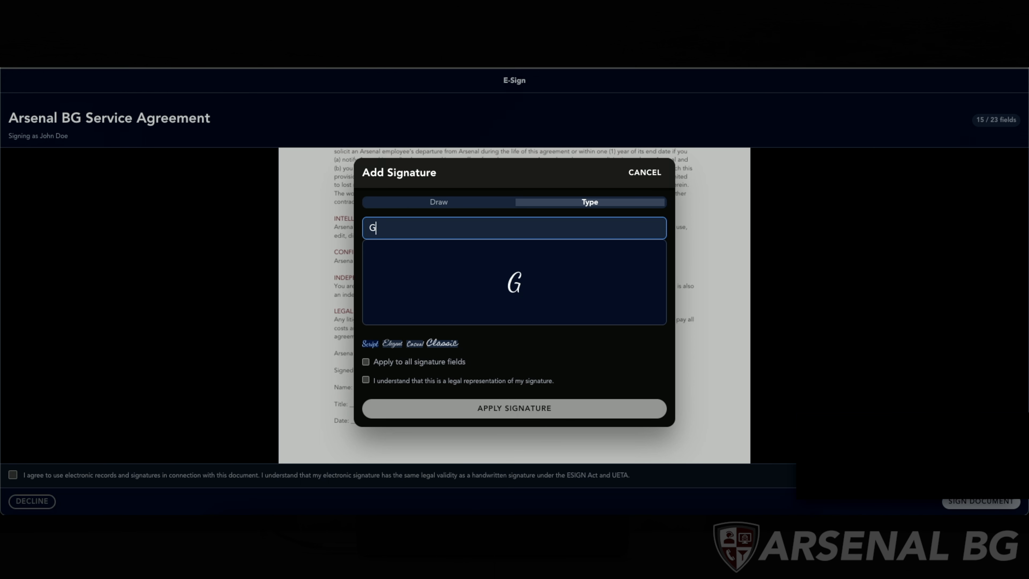
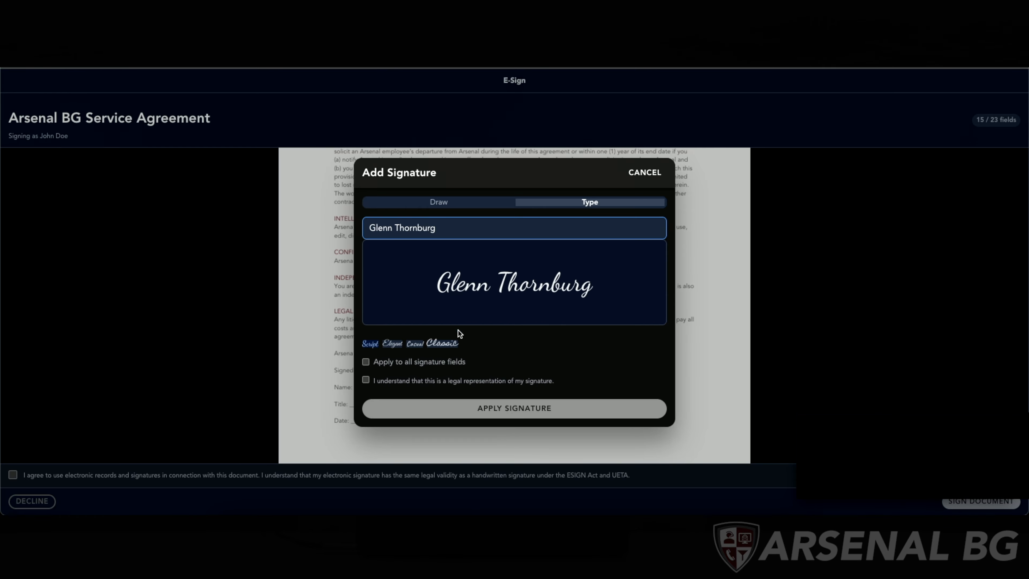
# - Try the available typed signature styles, settling on Classic
pyautogui.click(392, 343)
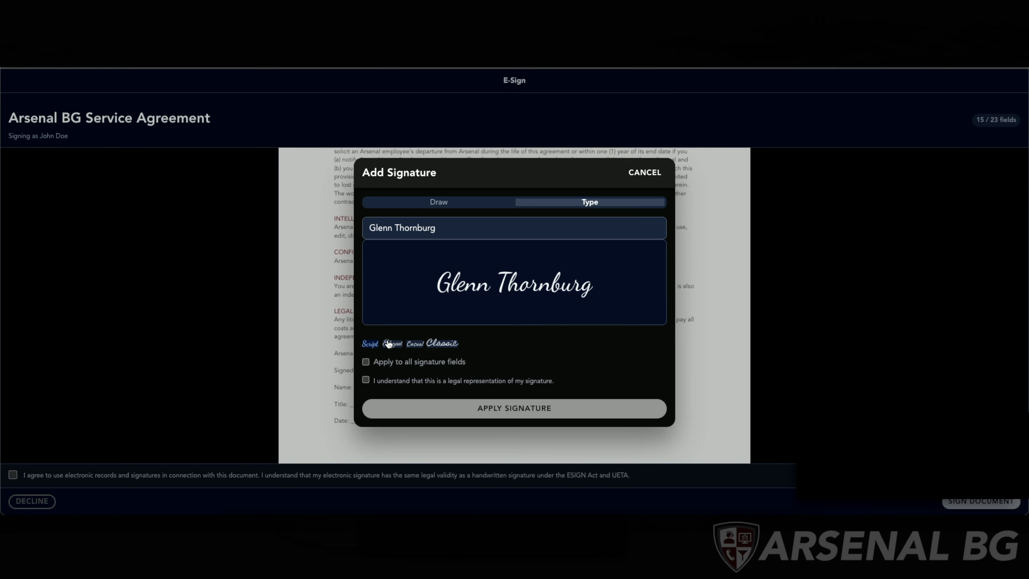
pyautogui.click(430, 344)
pyautogui.click(417, 345)
pyautogui.click(440, 345)
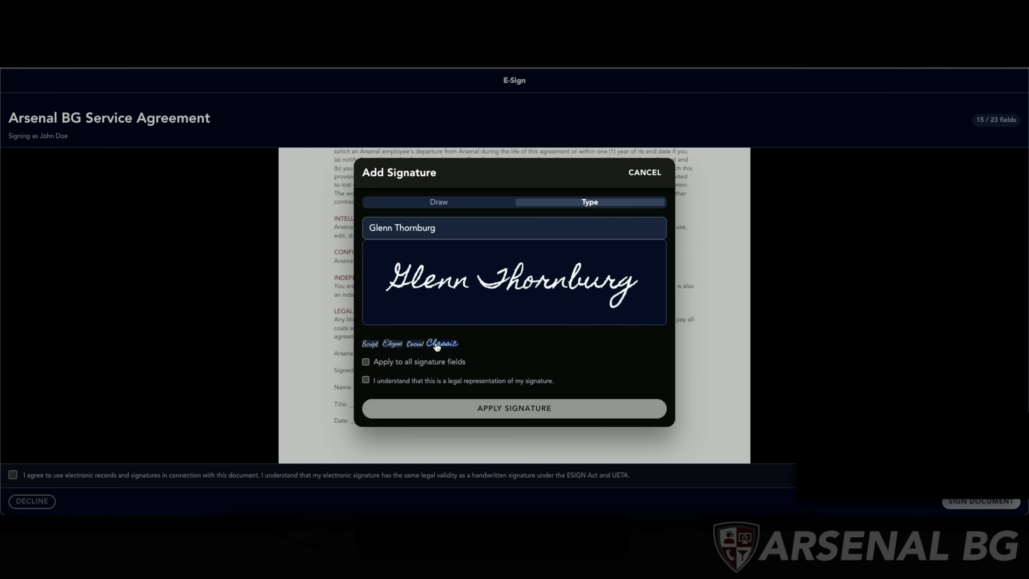
pyautogui.click(418, 345)
pyautogui.click(452, 349)
# - Apply the signature to all signature fields after acknowledging it as a legal representation
pyautogui.click(395, 363)
pyautogui.click(390, 385)
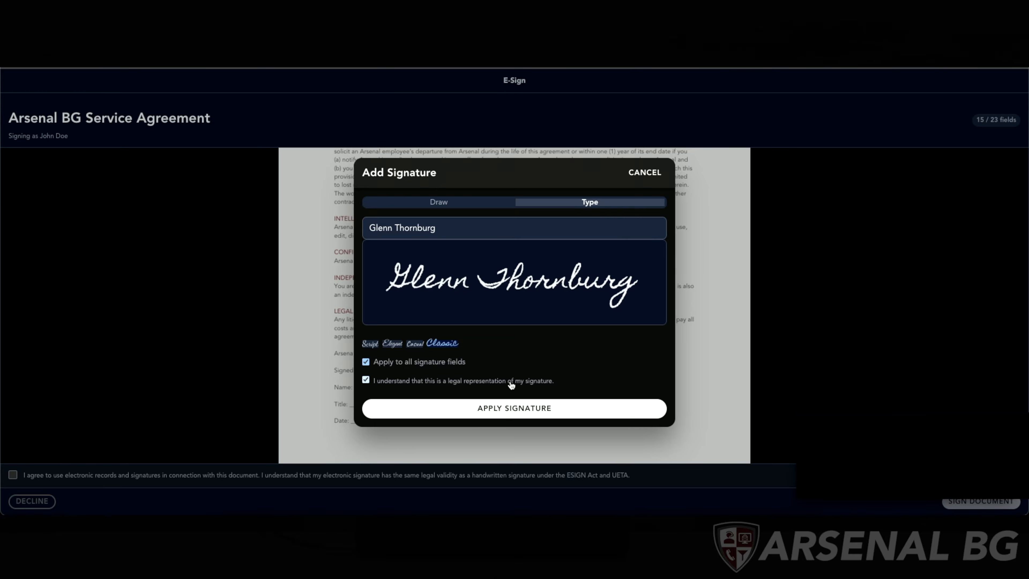
pyautogui.click(538, 407)
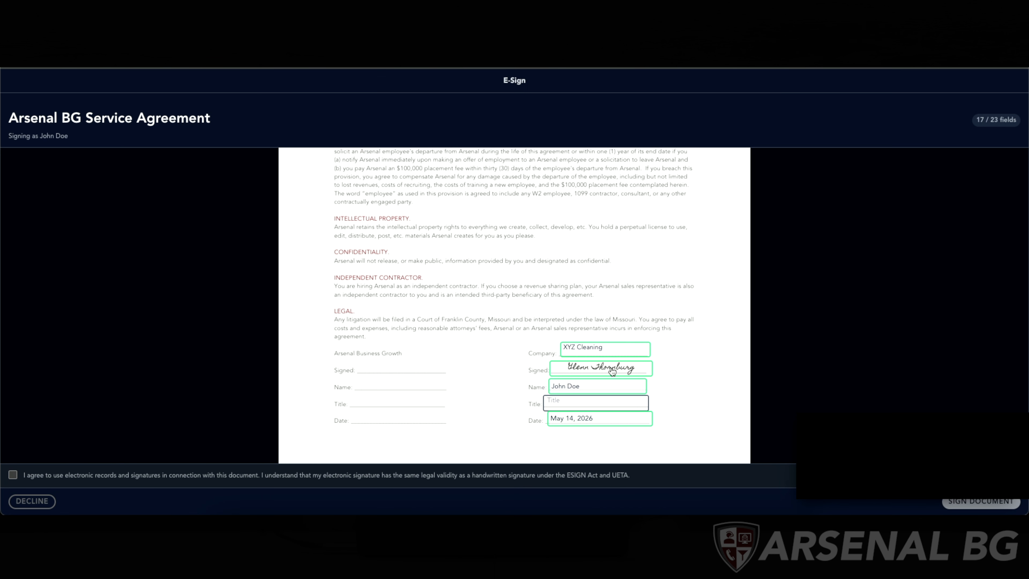
# - Enter Software Developer as the client's title in the signature block
pyautogui.scroll(-1, 612, 372)
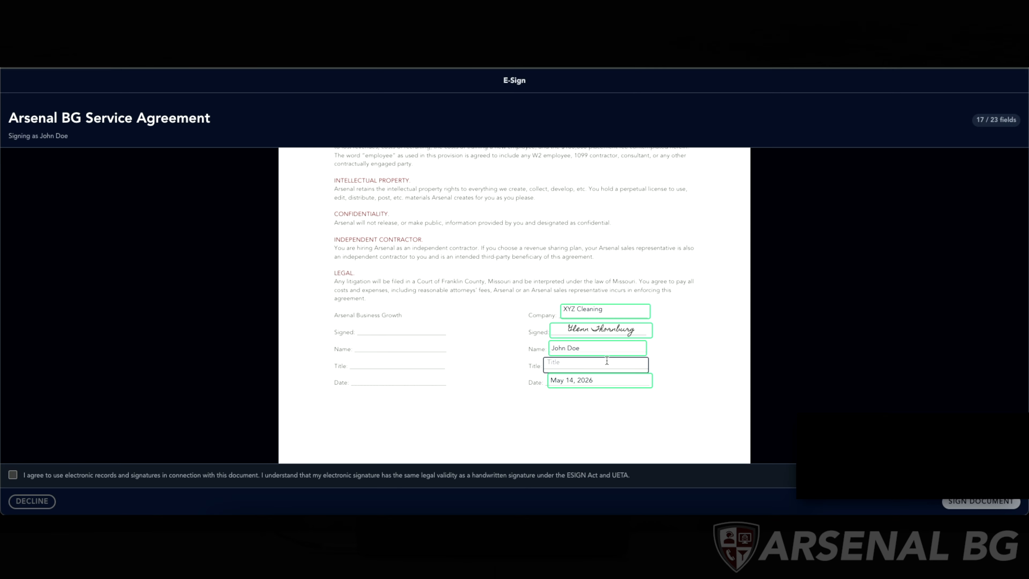
pyautogui.write('Software Developer')
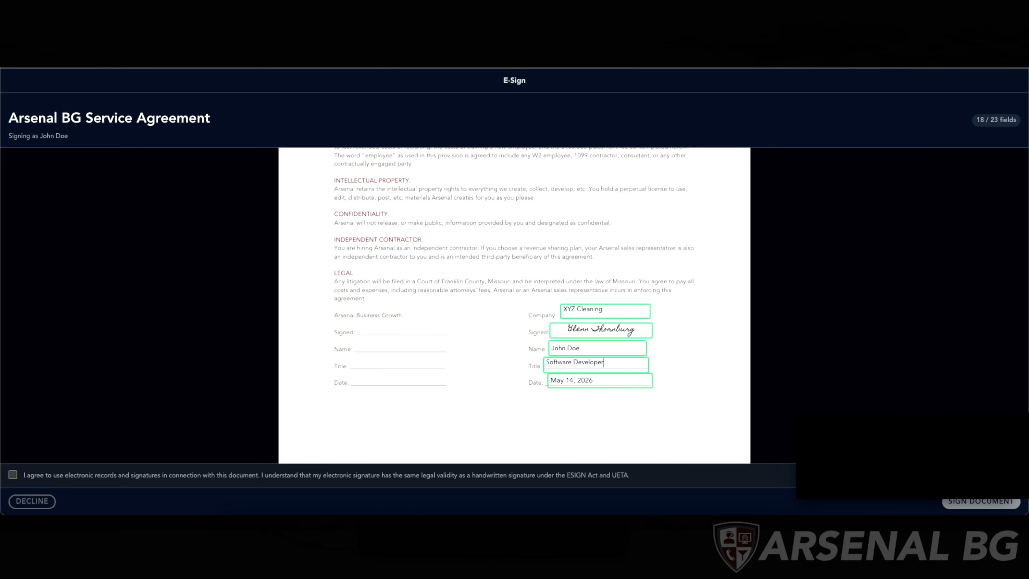
# - Enter XYZ Compnay as the company name in the signature block on the last page
pyautogui.scroll(-6, 599, 406)
pyautogui.scroll(-10, 598, 406)
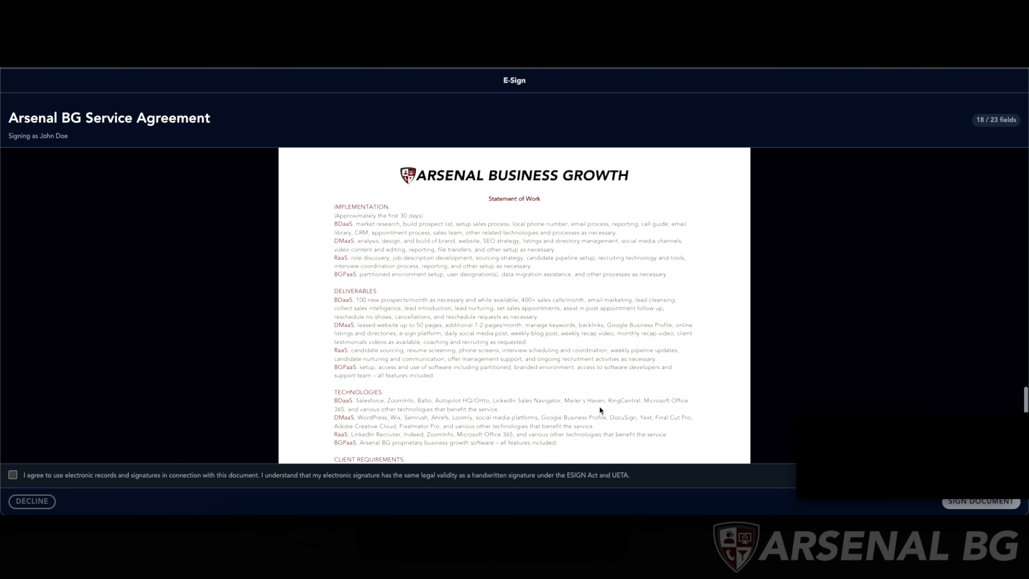
pyautogui.click(590, 279)
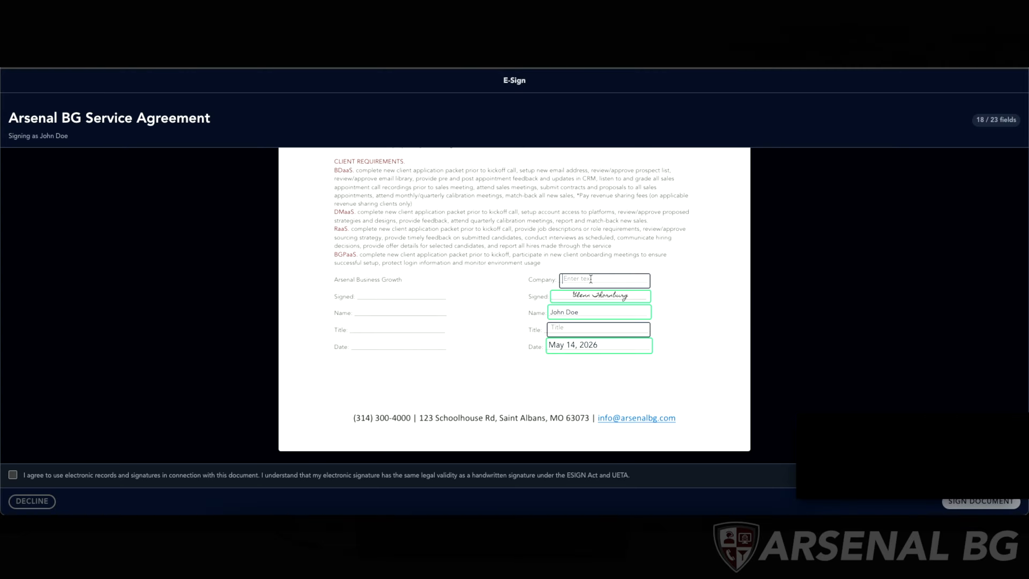
pyautogui.write('XYZ Compnay')
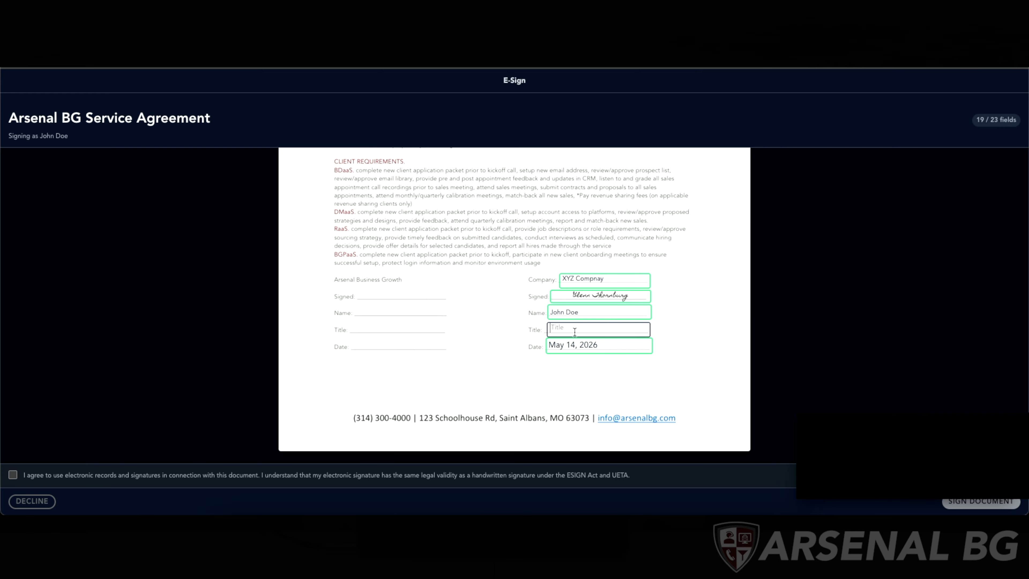
pyautogui.write('CEO')
# - Set the client's title to owner
pyautogui.scroll(-5, 591, 241)
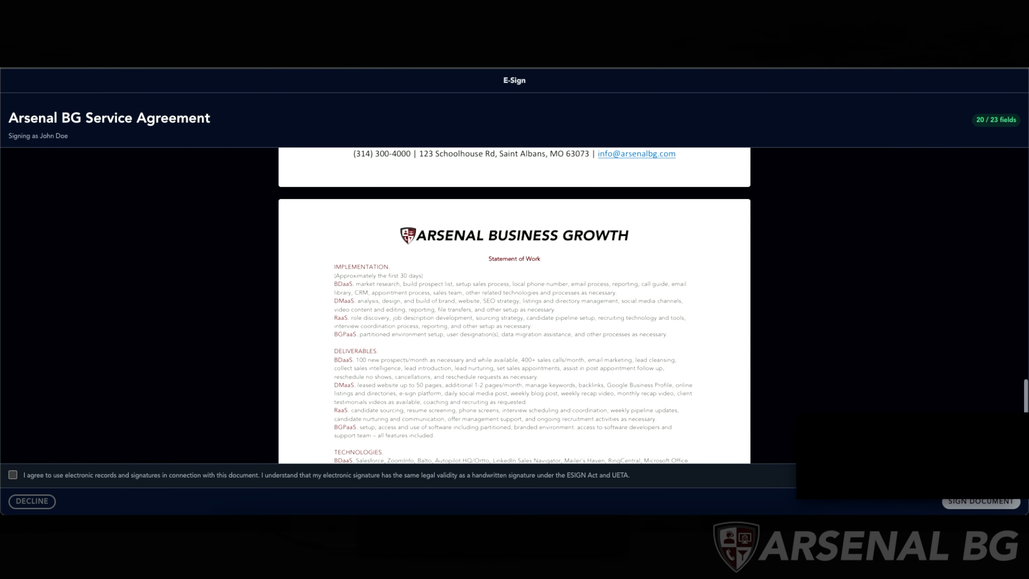
pyautogui.scroll(1, 592, 240)
pyautogui.click(595, 181)
pyautogui.write('owner')
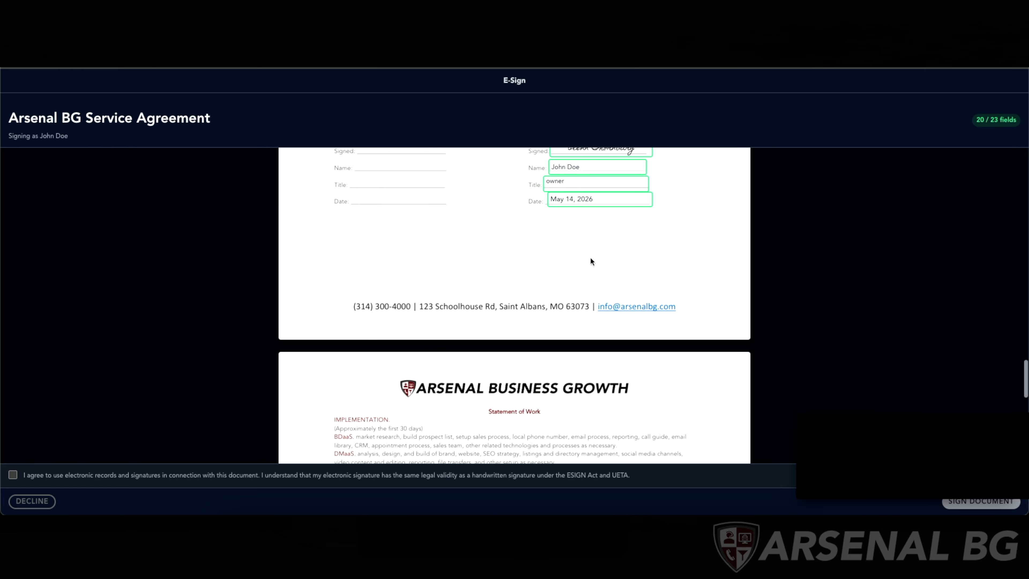
# - Scroll through the agreement to review the filled-in client fields
pyautogui.scroll(1, 591, 261)
pyautogui.scroll(-6, 591, 261)
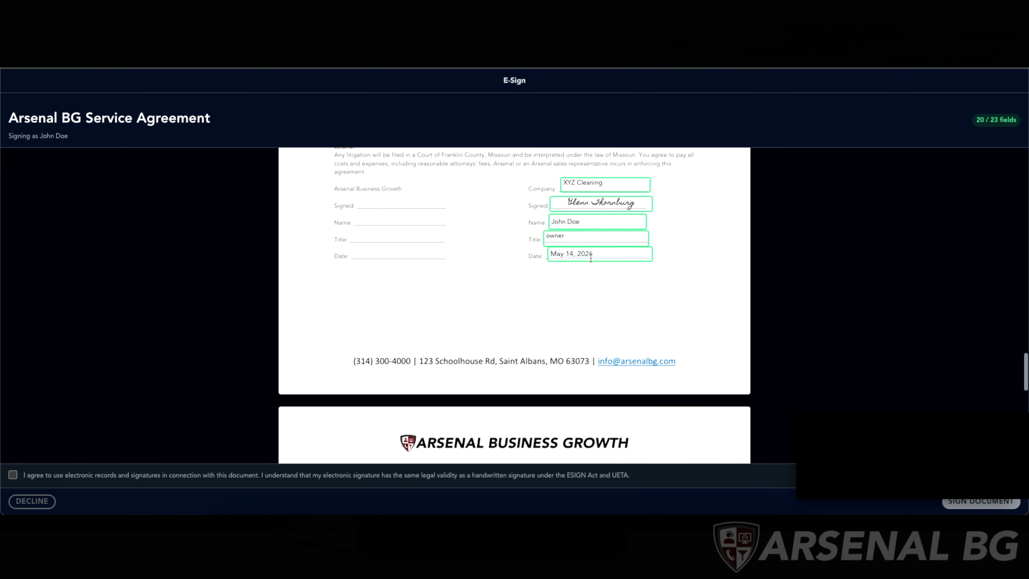
pyautogui.scroll(-6, 591, 261)
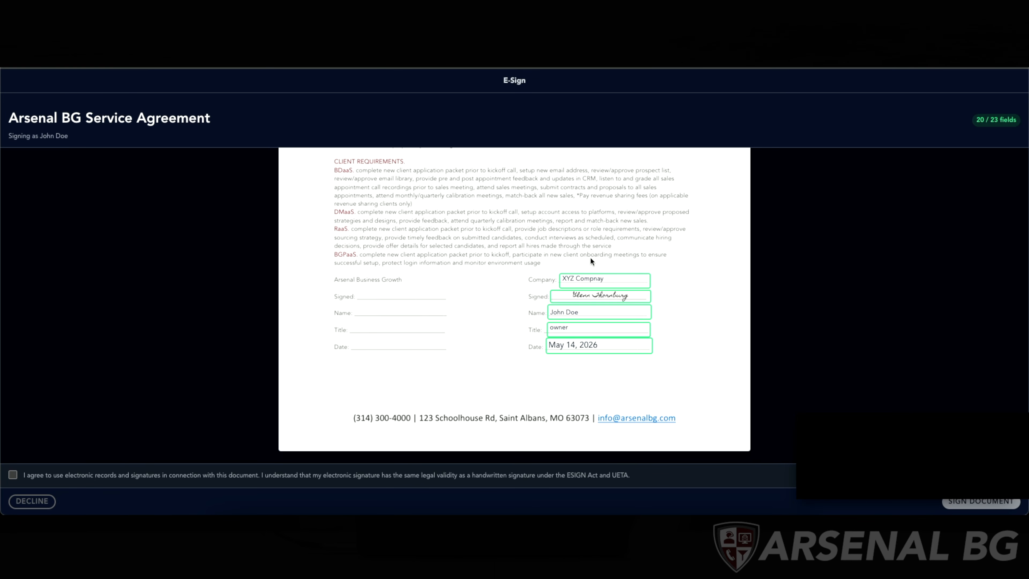
pyautogui.scroll(1, 528, 290)
pyautogui.scroll(-7, 529, 289)
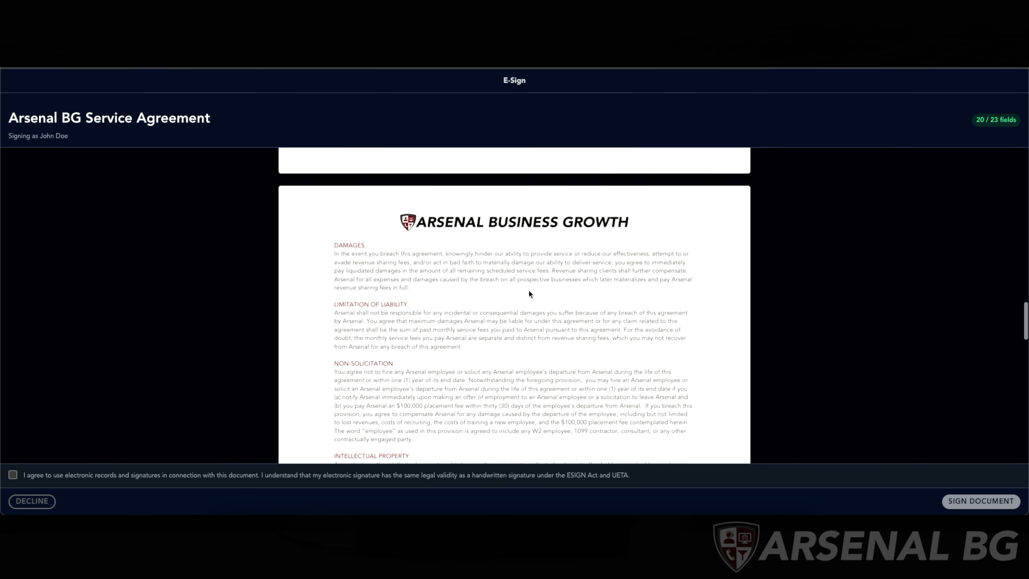
pyautogui.scroll(2, 528, 290)
pyautogui.scroll(-4, 529, 290)
pyautogui.scroll(7, 528, 289)
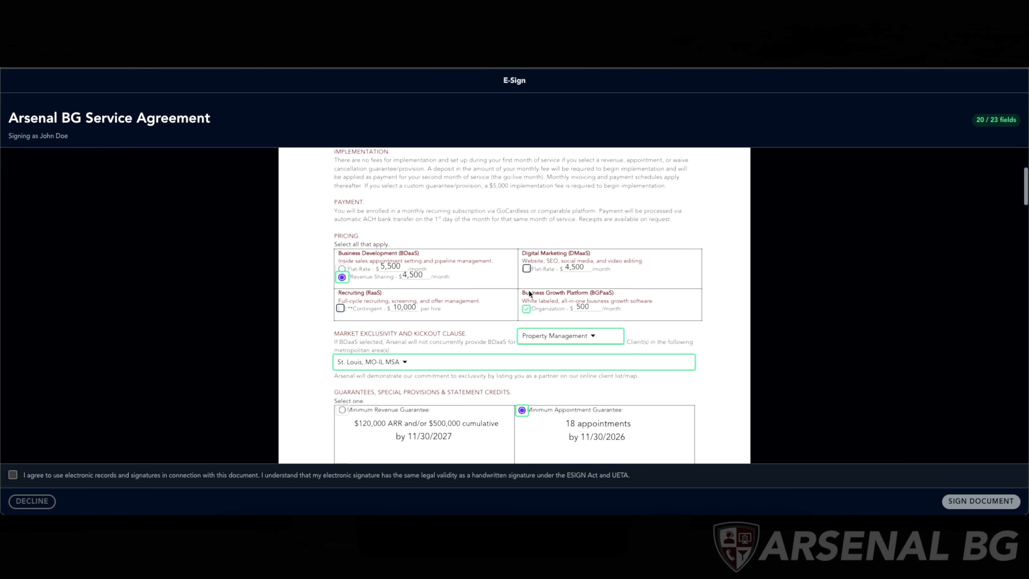
# - Consent to electronic records and signatures, then sign and submit the document
pyautogui.click(14, 475)
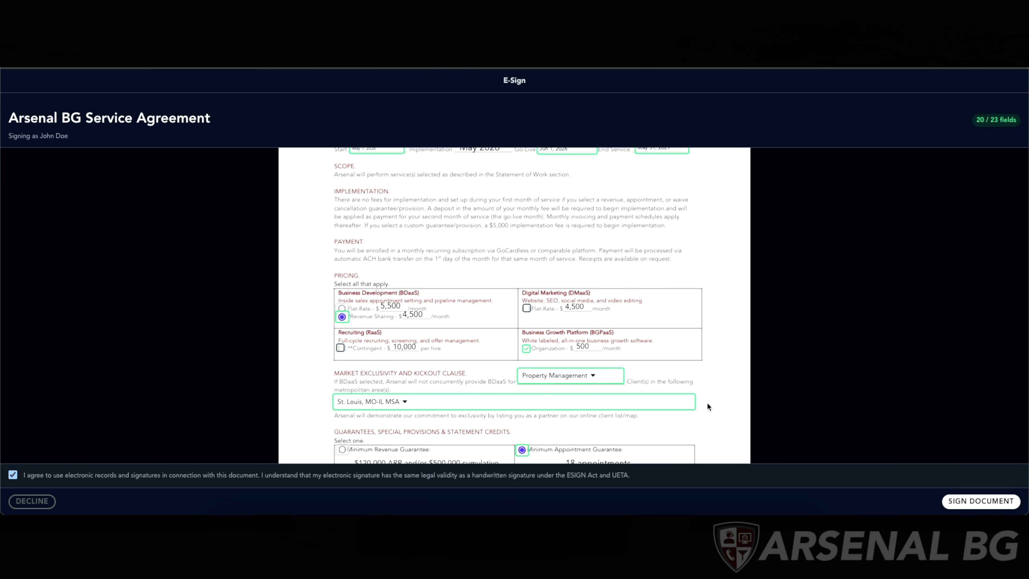
pyautogui.click(960, 509)
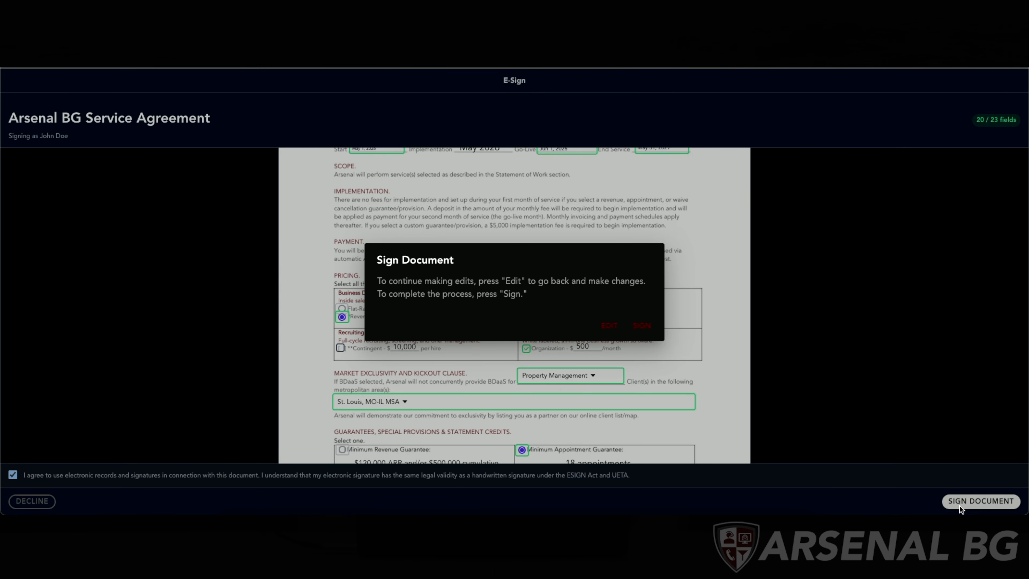
pyautogui.click(644, 328)
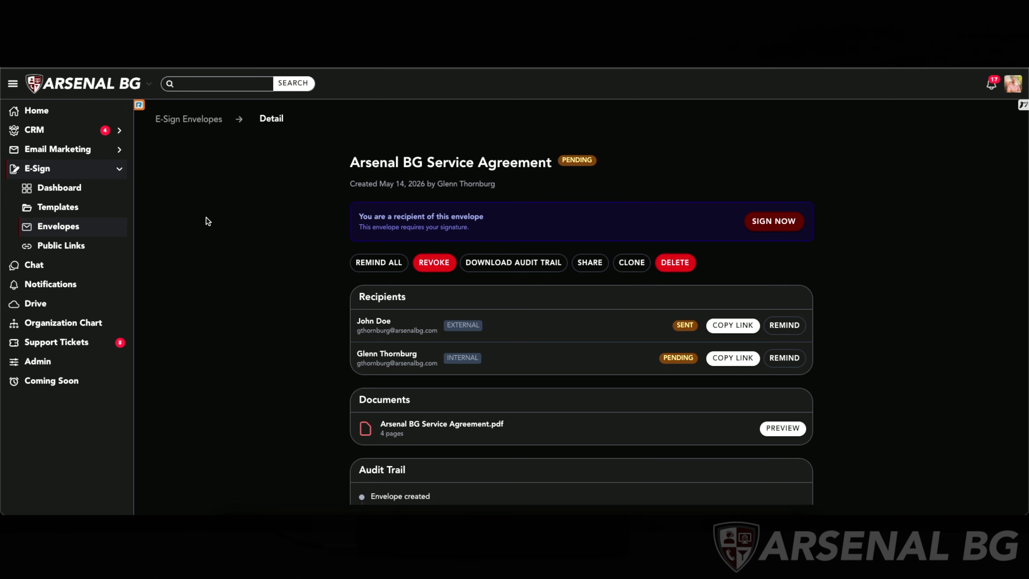
# - Reload the envelope detail page and review the signed document preview
pyautogui.press('super+r')
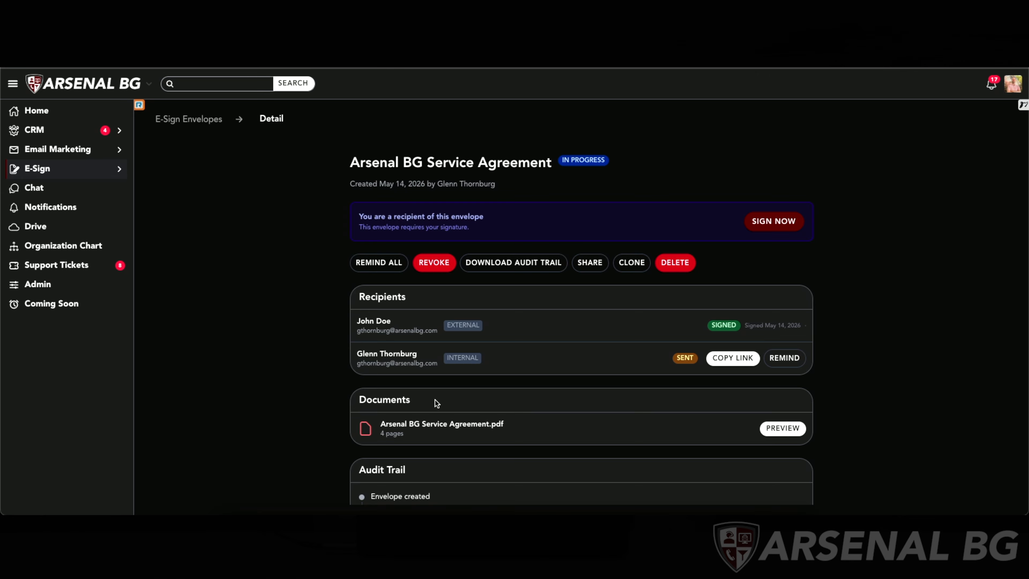
pyautogui.scroll(-4, 435, 399)
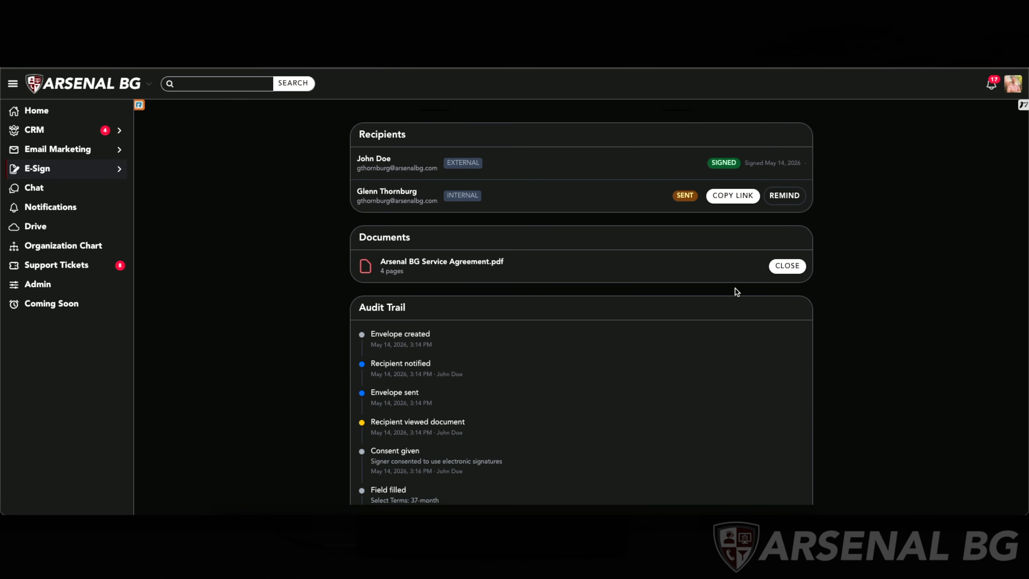
pyautogui.scroll(-1, 610, 368)
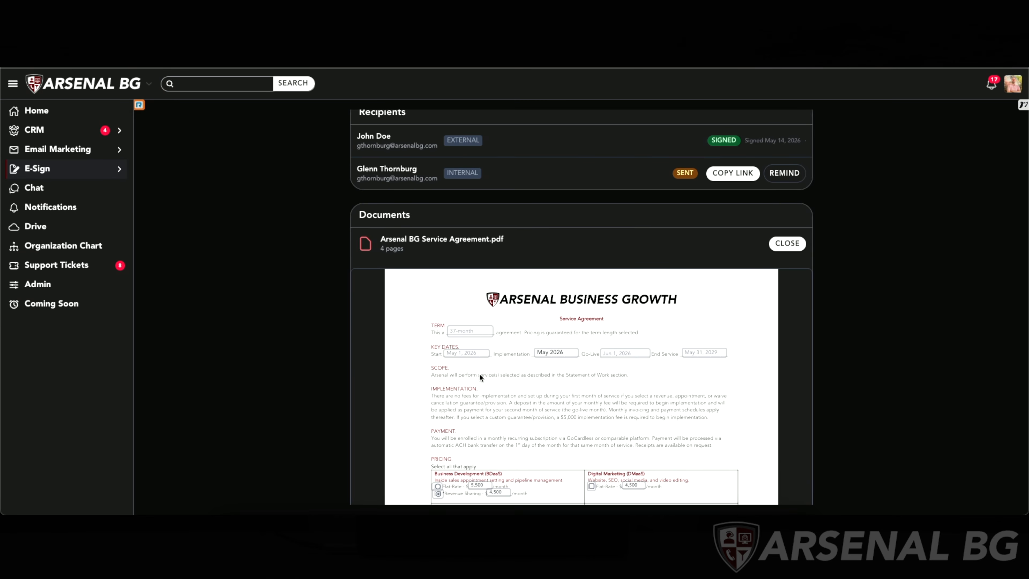
pyautogui.scroll(-1, 482, 349)
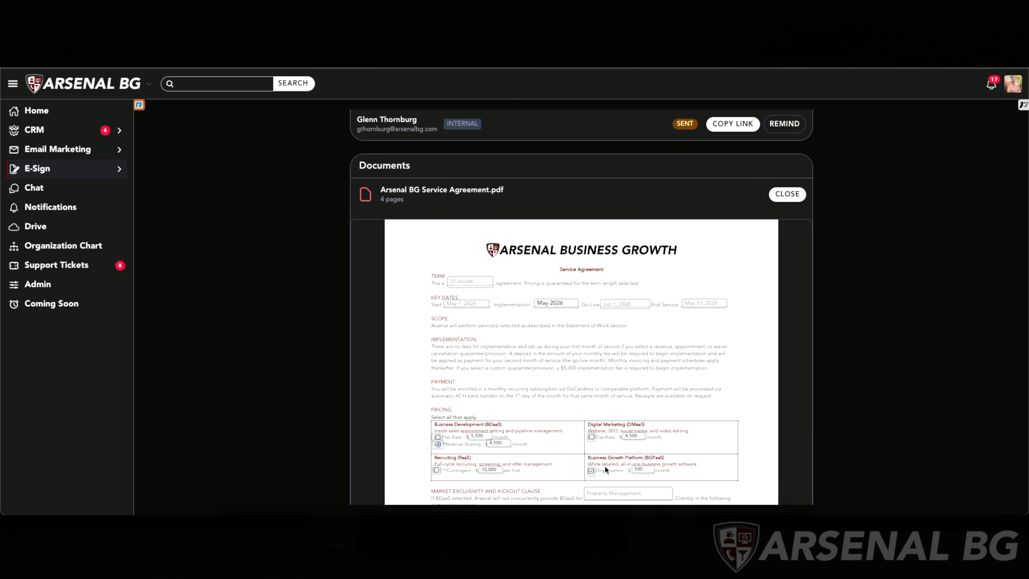
pyautogui.scroll(-3, 645, 322)
pyautogui.scroll(3, 645, 322)
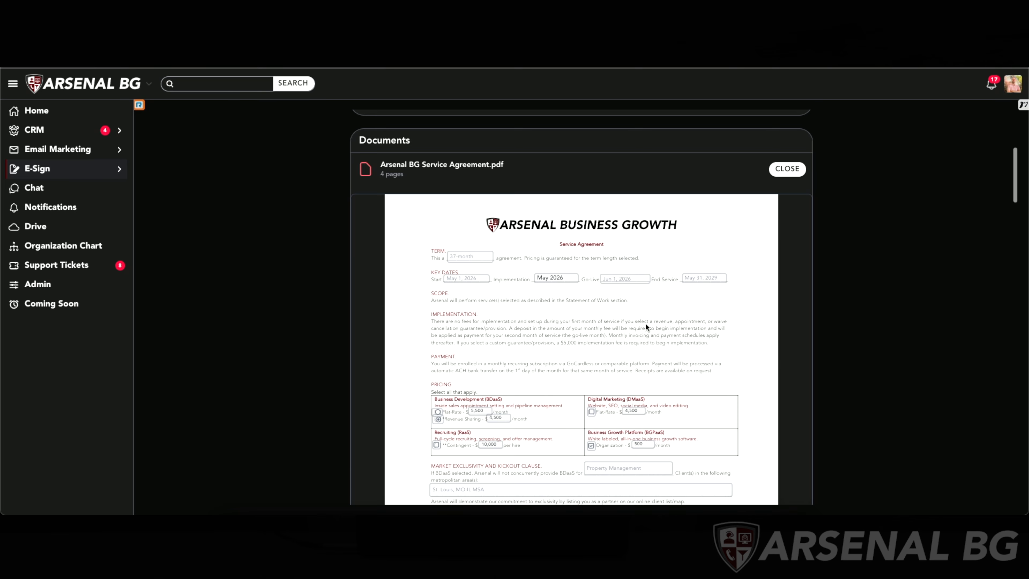
pyautogui.scroll(2, 645, 328)
# - Close the document preview and review the envelope's audit trail entries
pyautogui.click(786, 258)
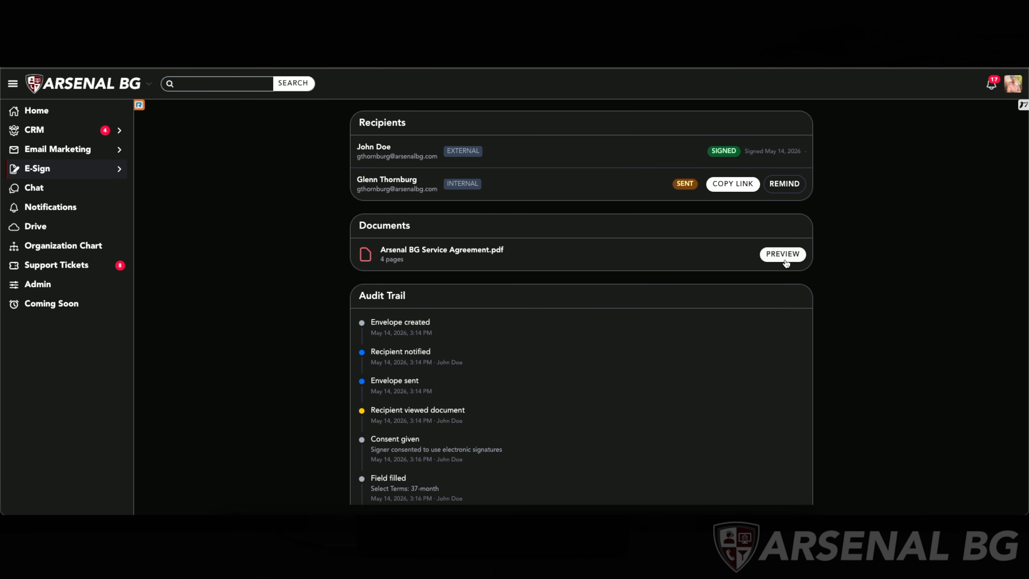
pyautogui.scroll(-3, 446, 302)
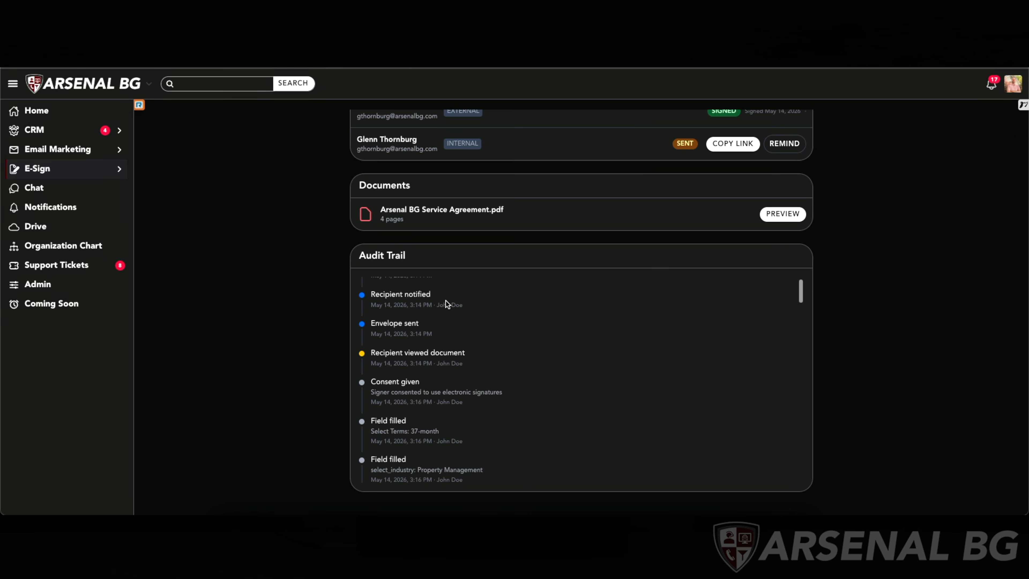
pyautogui.scroll(-5, 447, 301)
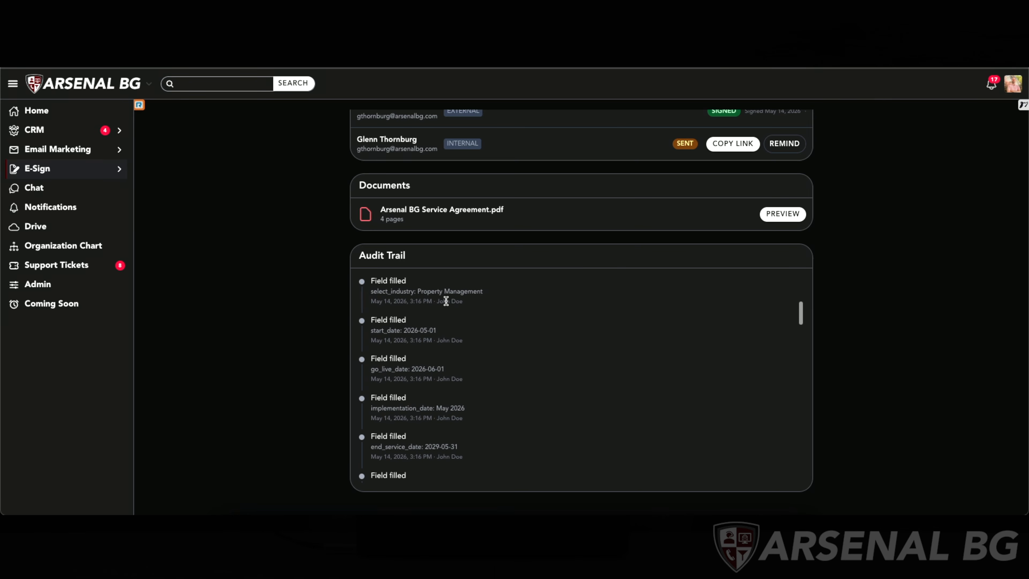
pyautogui.scroll(-4, 446, 301)
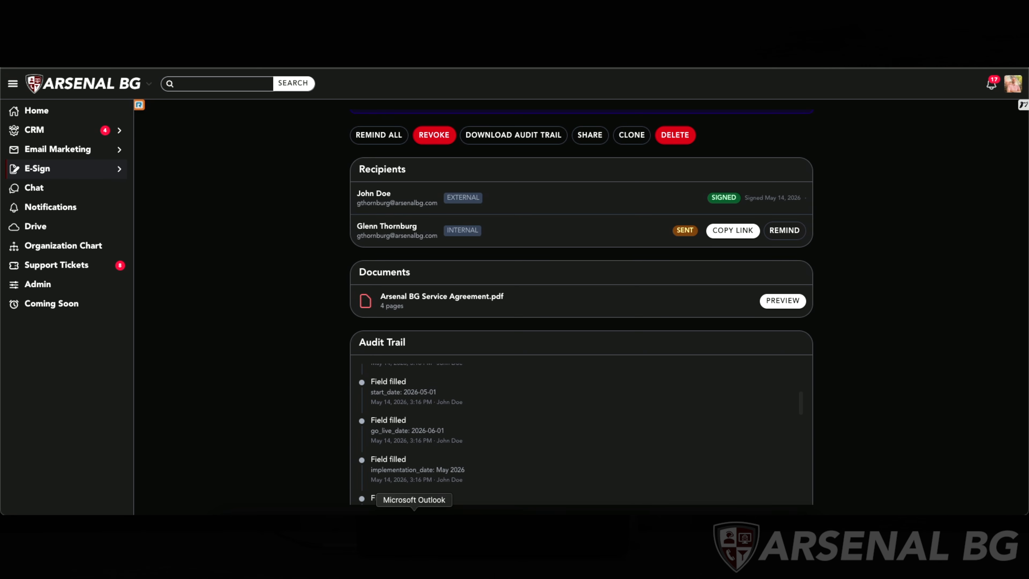
# - Switch to Microsoft Outlook to view the signing request email
pyautogui.click(414, 523)
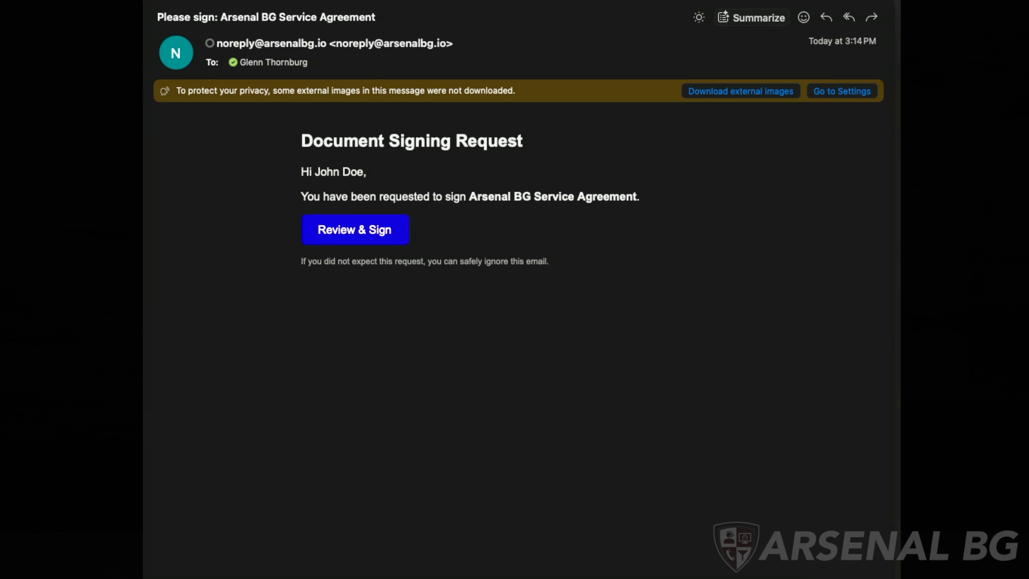
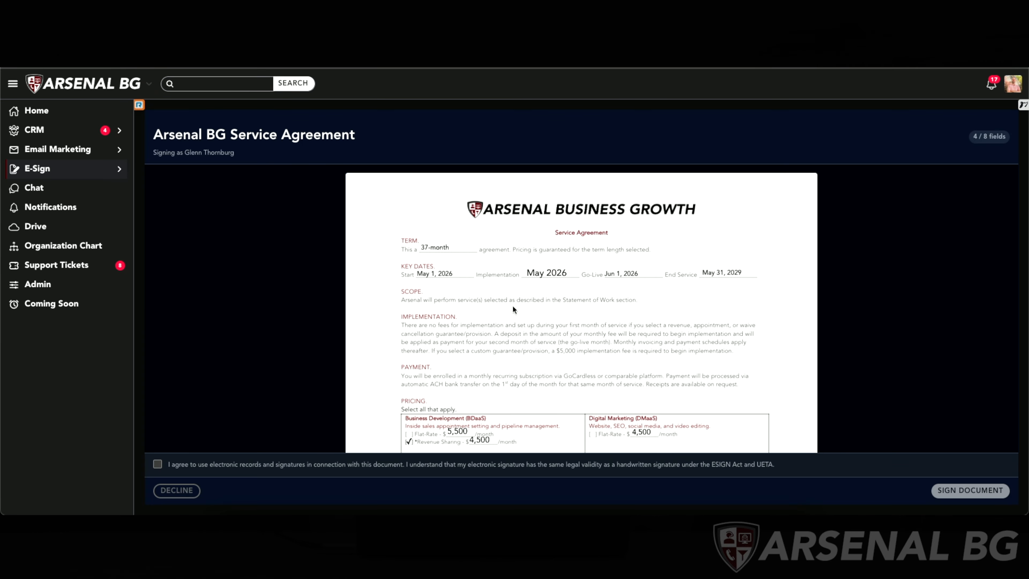
# - Scroll through the agreement to review the client's completed entries down to the signature block
pyautogui.scroll(-1, 510, 300)
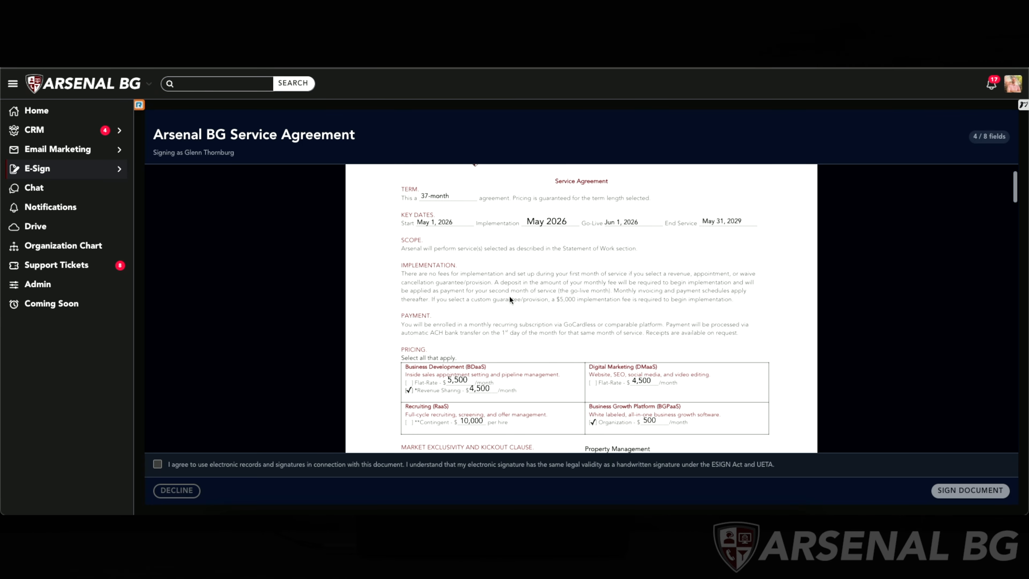
pyautogui.scroll(-2, 509, 299)
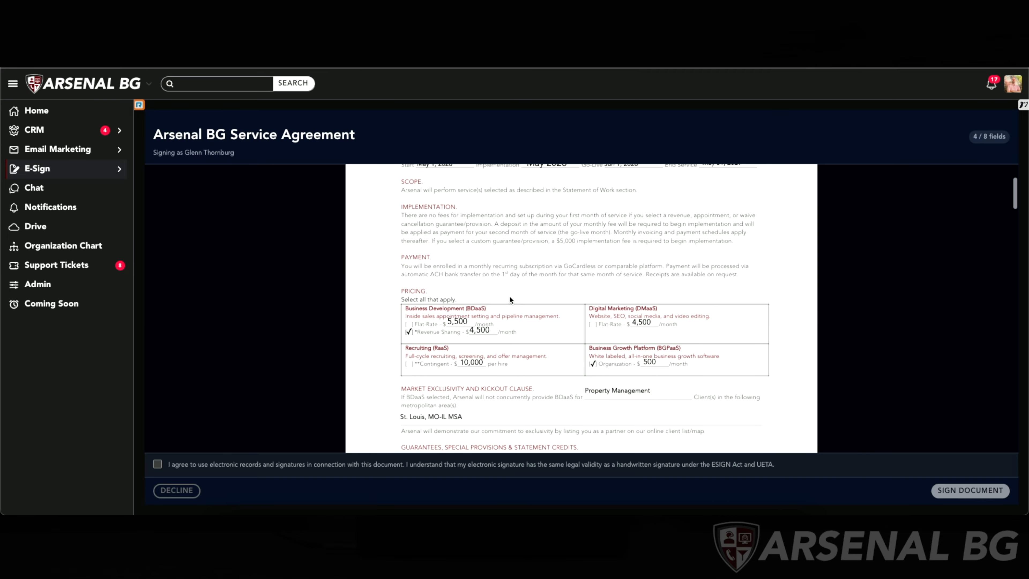
pyautogui.scroll(5, 652, 260)
pyautogui.scroll(-10, 652, 260)
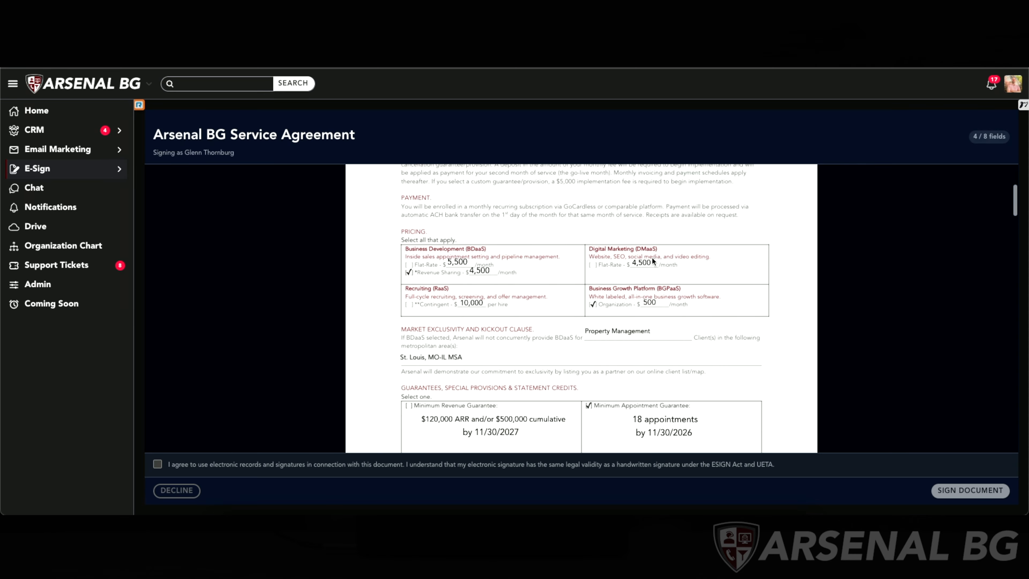
pyautogui.scroll(2, 651, 259)
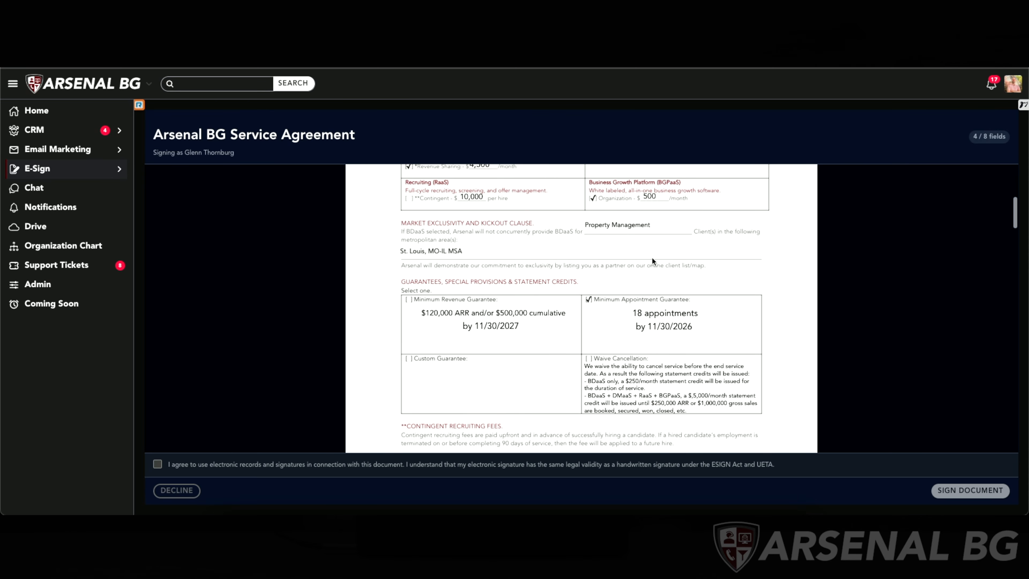
pyautogui.scroll(-5, 651, 259)
pyautogui.scroll(-15, 652, 260)
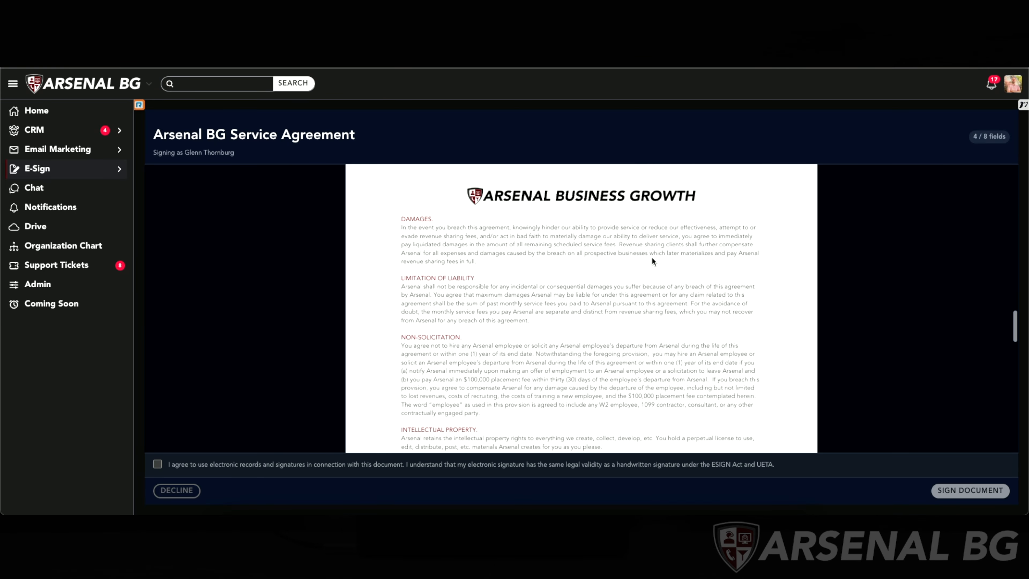
pyautogui.scroll(4, 652, 256)
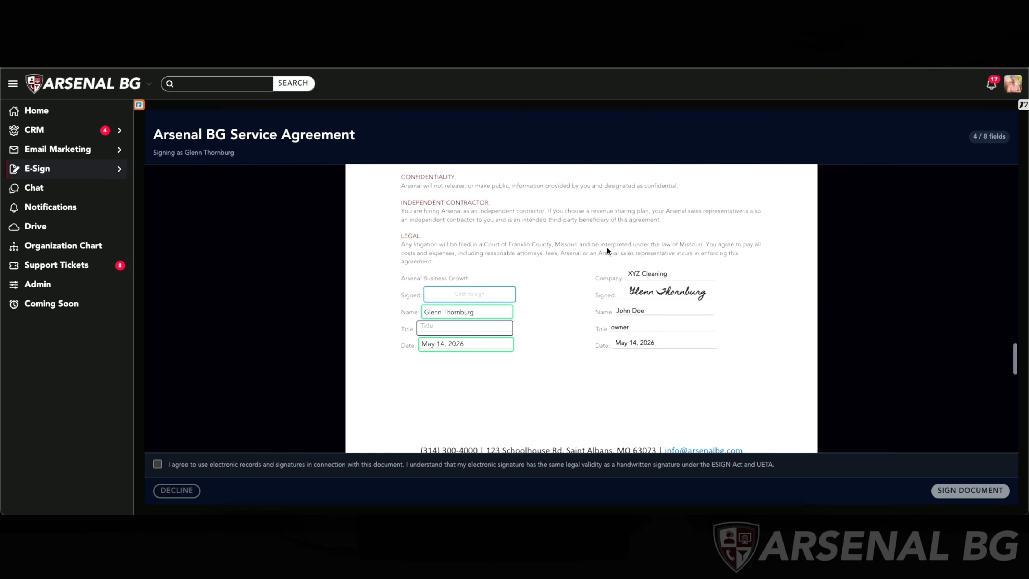
# - Draw a signature in the Arsenal Business Growth signature field and apply it to all signature fields
pyautogui.click(449, 294)
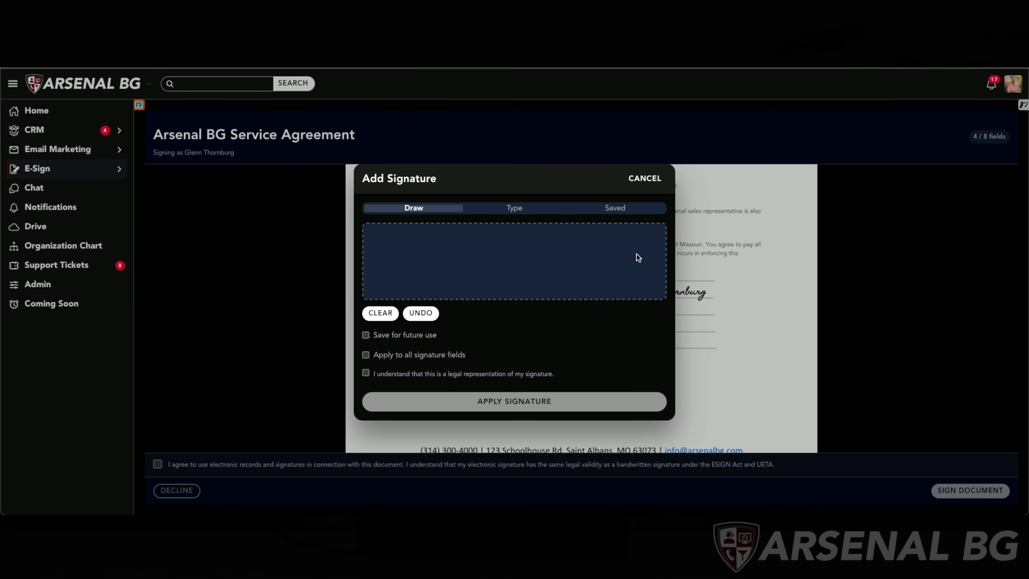
pyautogui.click(621, 203)
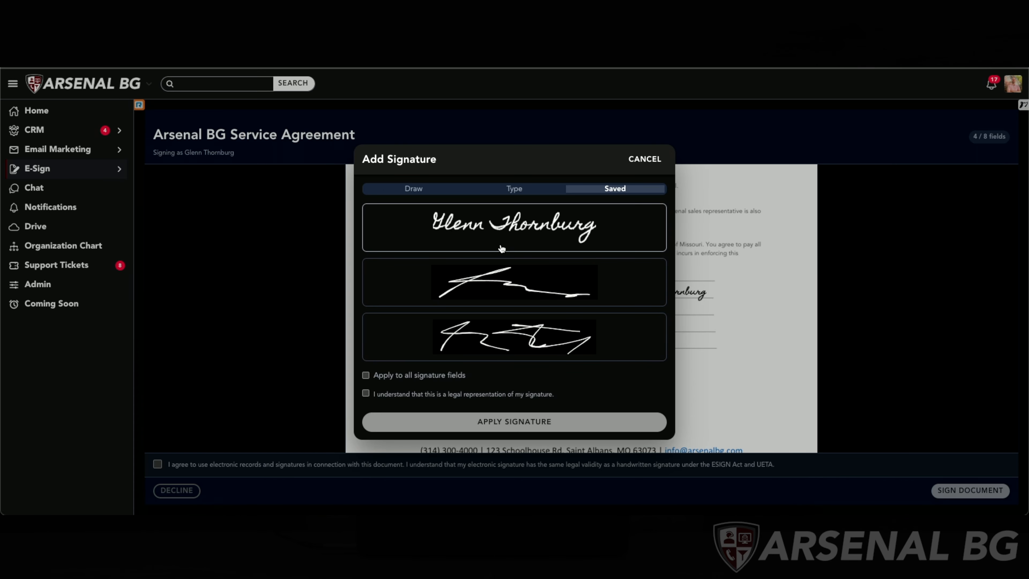
pyautogui.click(414, 189)
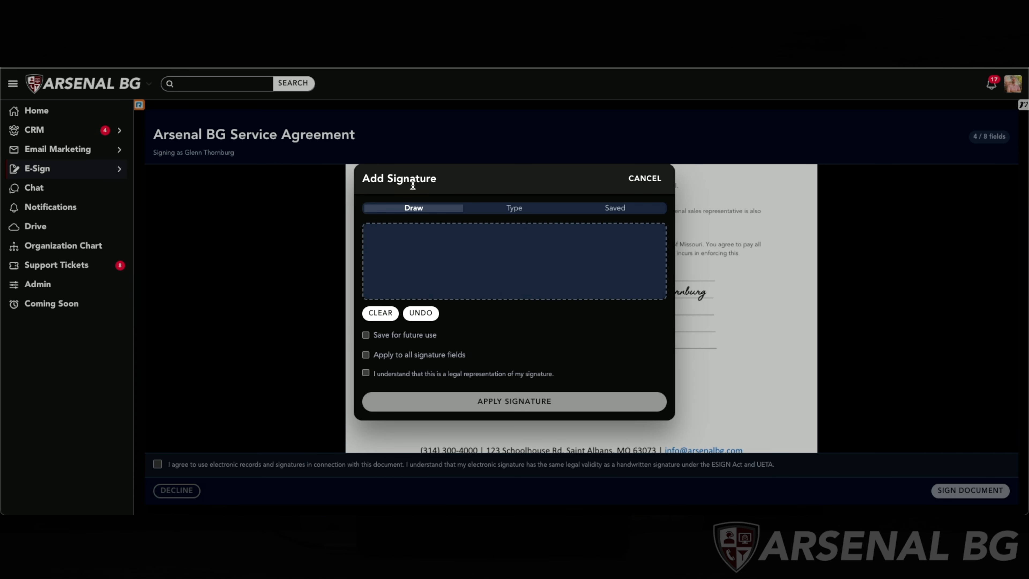
pyautogui.click(366, 355)
pyautogui.moveTo(376, 266); pyautogui.dragTo(641, 262)
pyautogui.click(547, 400)
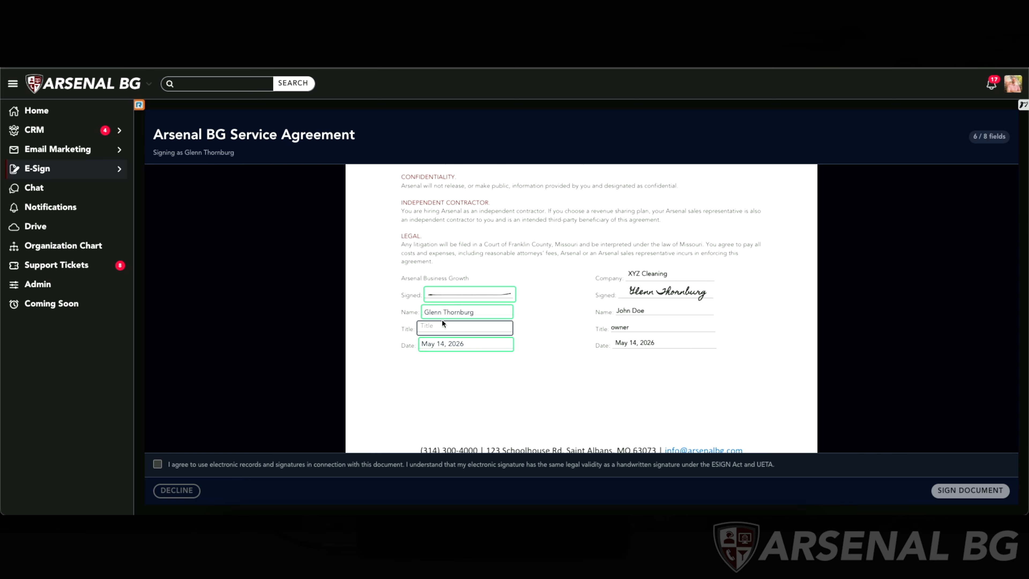
# - Enter Software Dev as the Arsenal signer's title on both signature pages
pyautogui.write('Sf')
pyautogui.hotkey('ctrl', 'a')
pyautogui.click(476, 371)
pyautogui.scroll(-1, 483, 348)
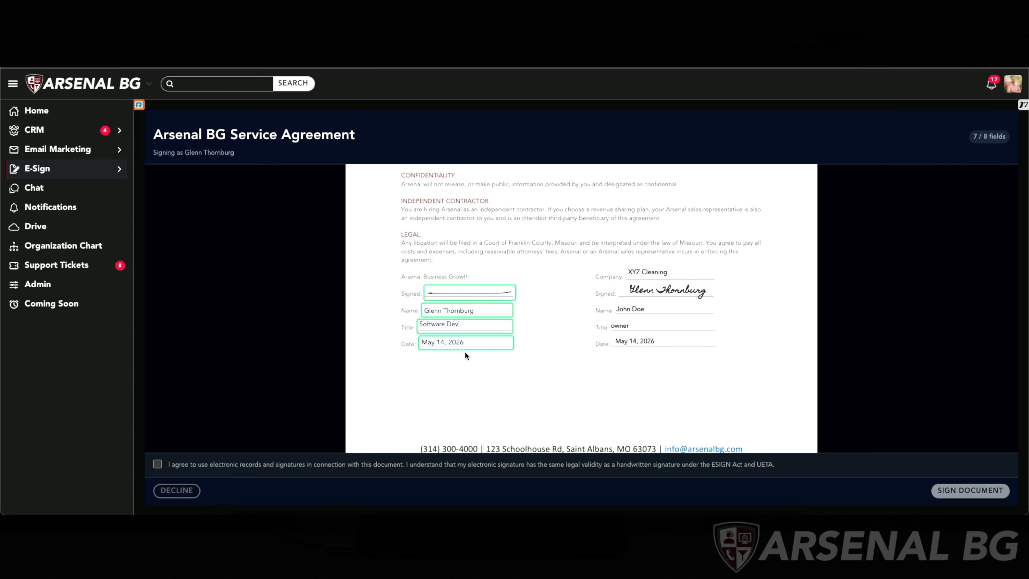
pyautogui.scroll(-5, 452, 352)
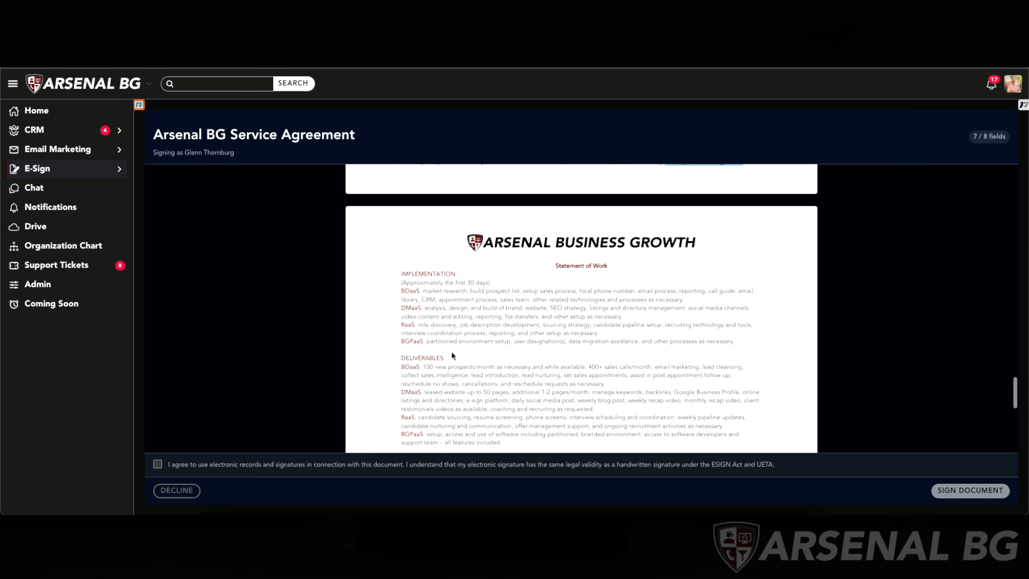
pyautogui.scroll(-7, 453, 355)
pyautogui.click(452, 315)
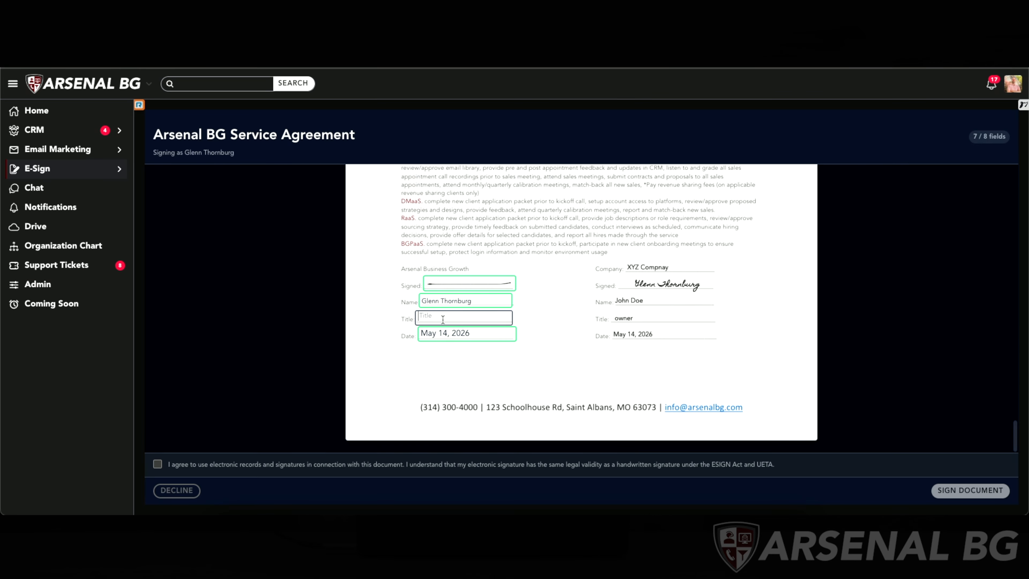
pyautogui.write('Software Dev')
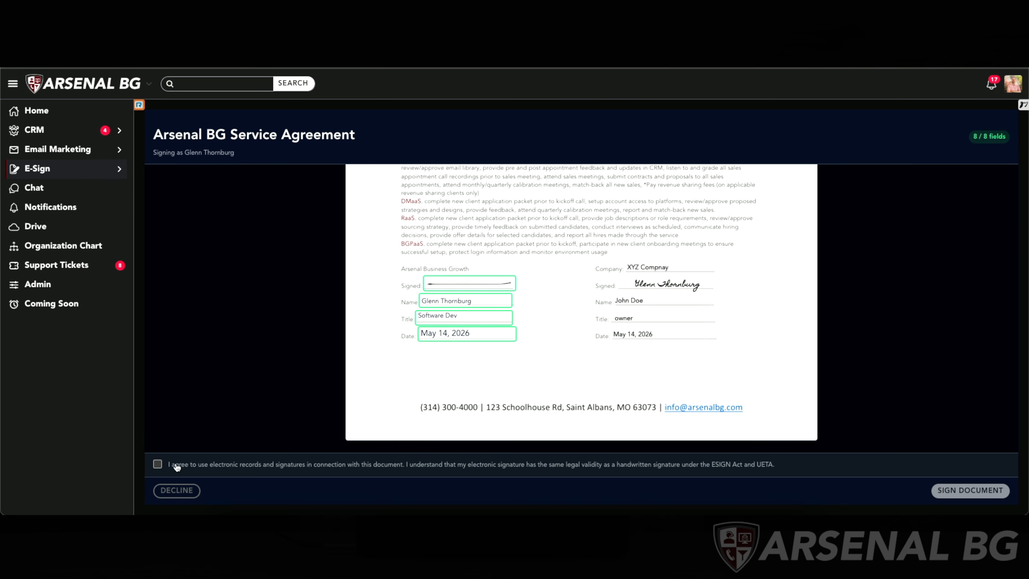
# - Agree to electronic records and signatures, then sign and submit the document
pyautogui.click(160, 465)
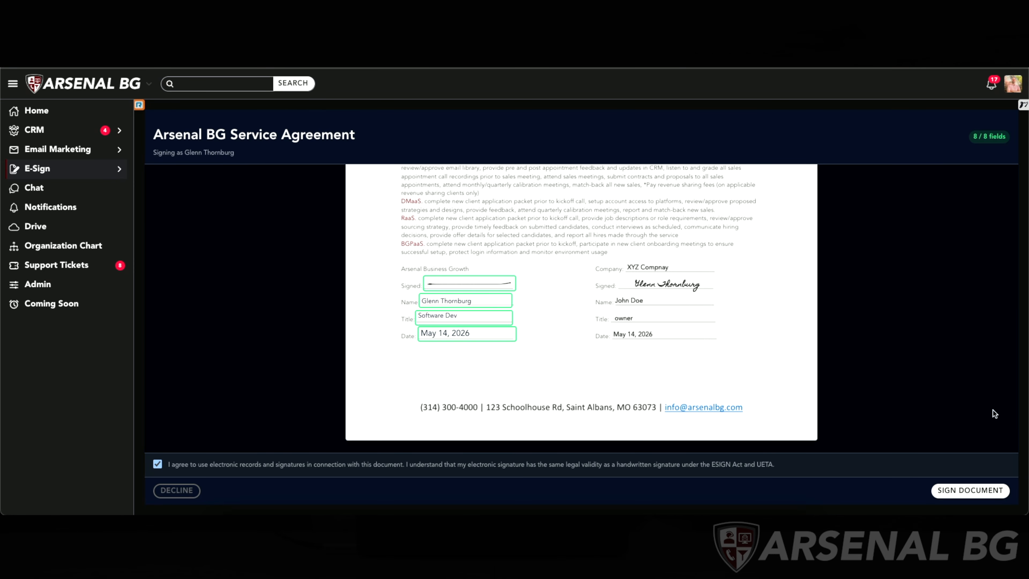
pyautogui.click(968, 491)
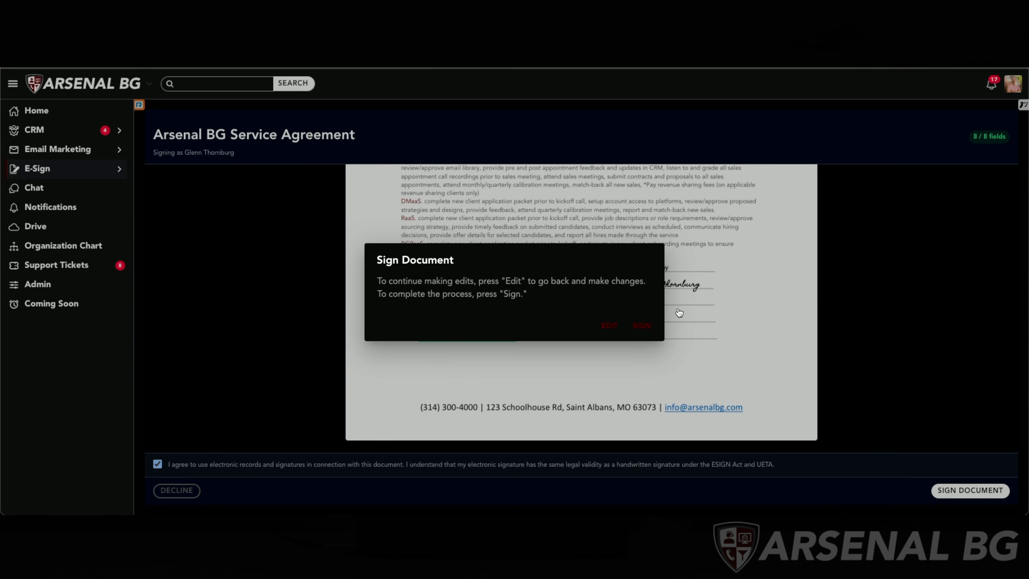
pyautogui.click(638, 333)
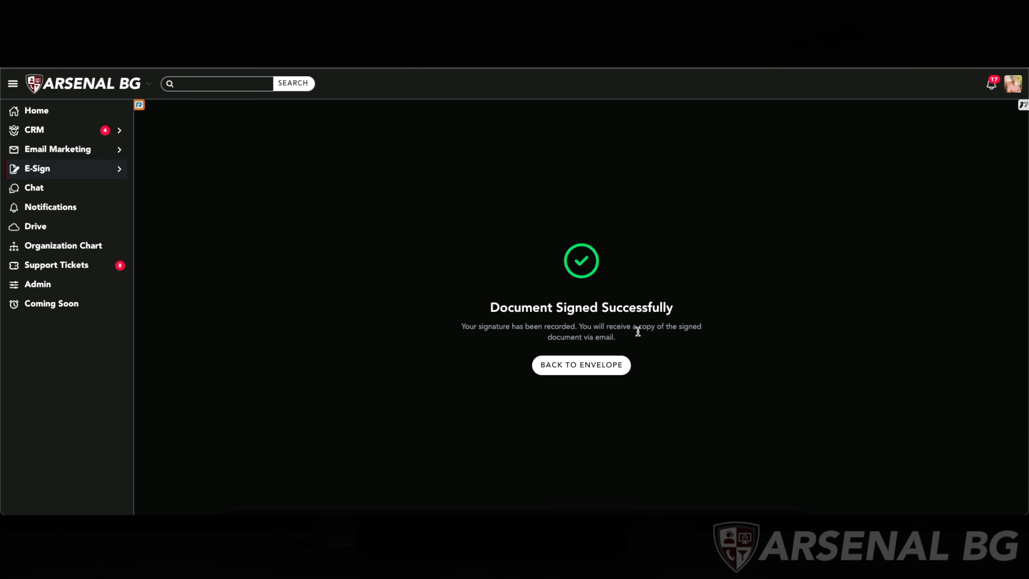
# - Return to the envelope, download the signed PDF and open the downloaded file
pyautogui.click(581, 365)
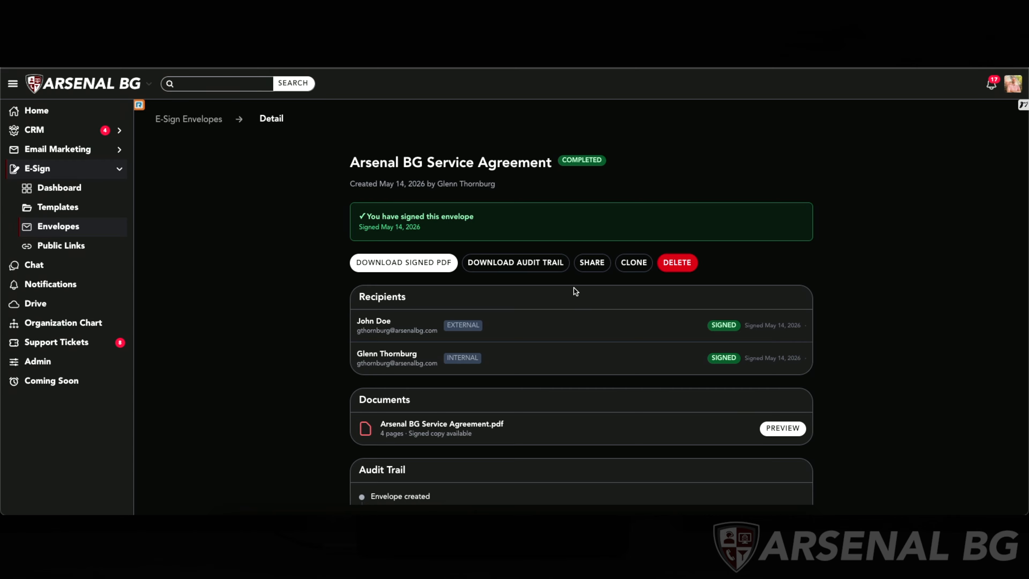
pyautogui.click(373, 265)
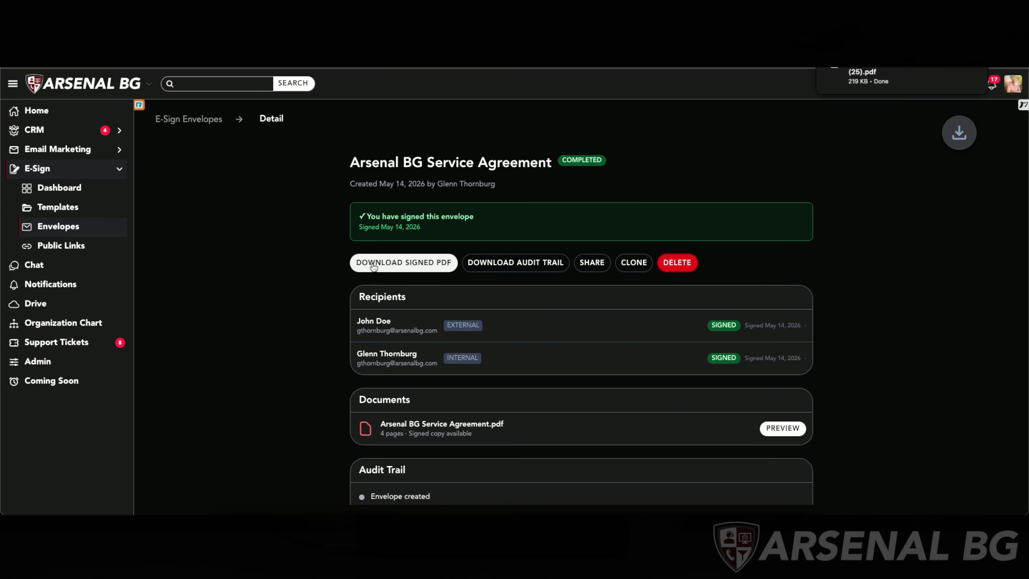
pyautogui.click(866, 71)
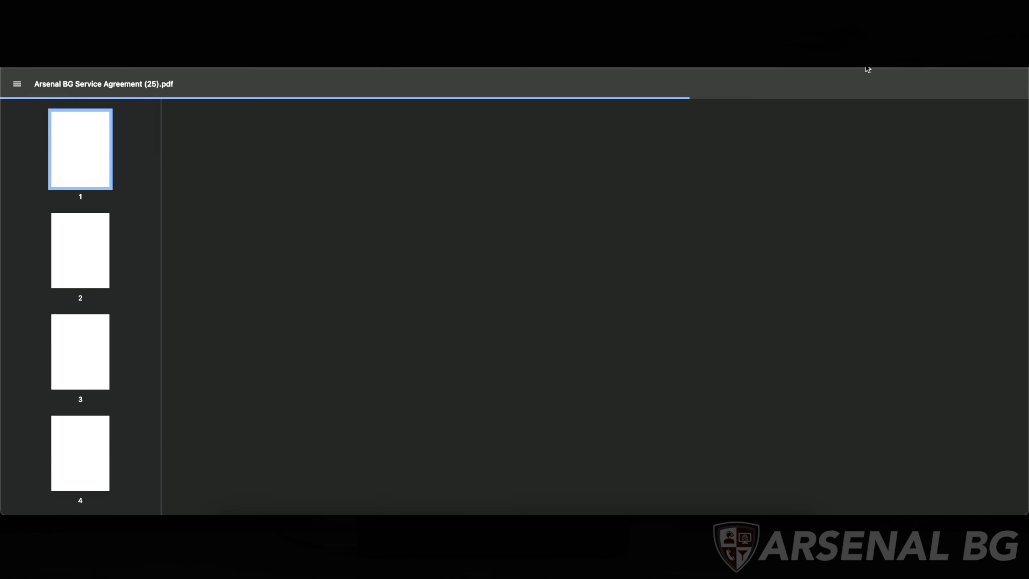
# - Scroll through the downloaded signed PDF to check its filled fields and signatures
pyautogui.scroll(-1, 644, 223)
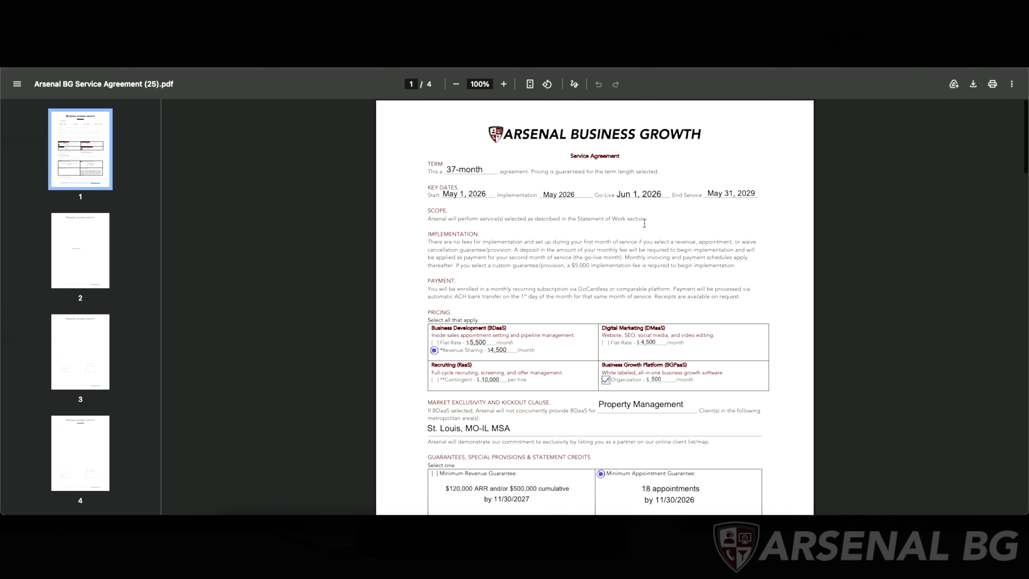
pyautogui.scroll(-2, 644, 223)
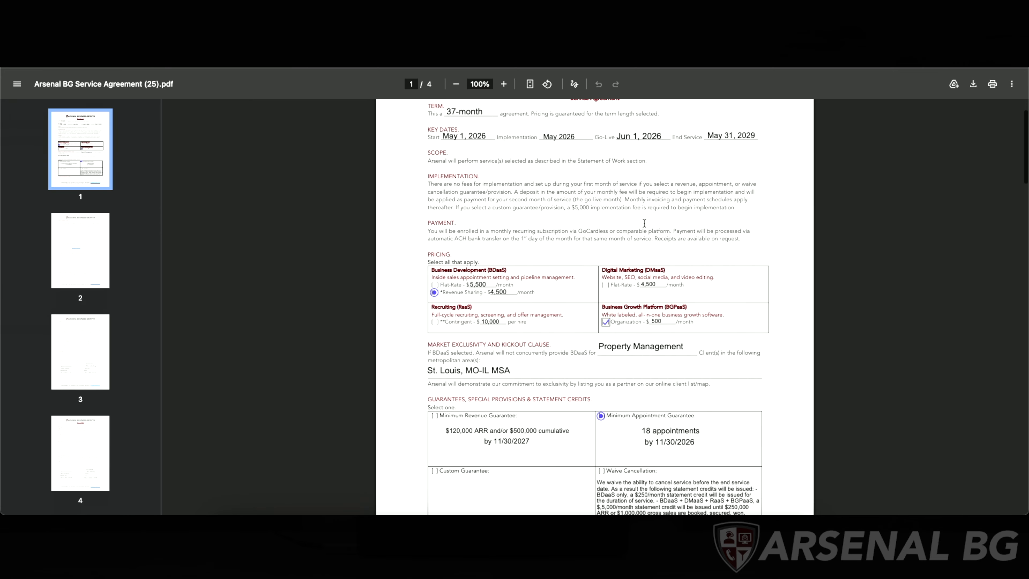
pyautogui.scroll(-5, 644, 223)
pyautogui.scroll(-4, 644, 223)
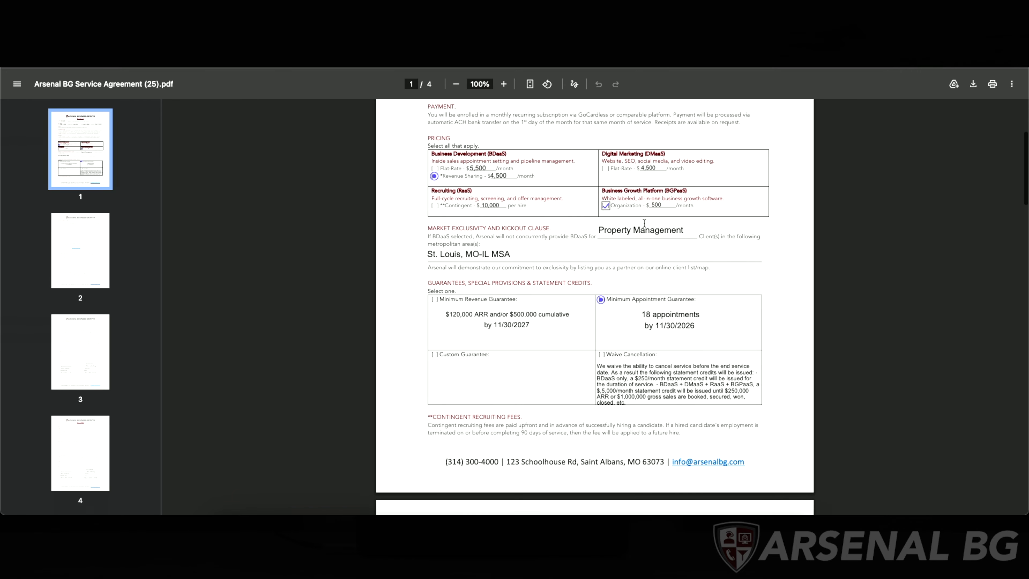
pyautogui.scroll(-20, 645, 223)
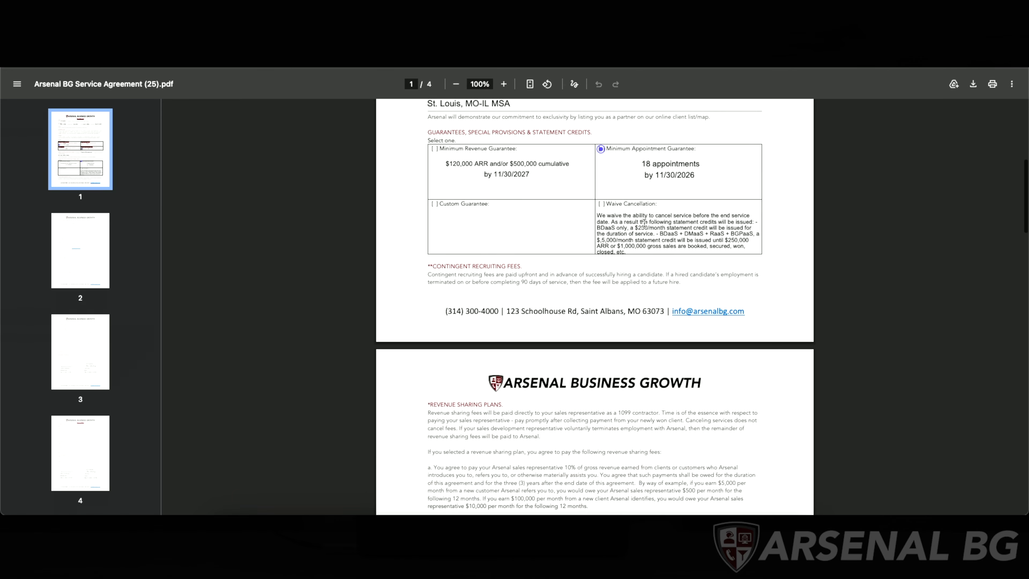
pyautogui.scroll(-20, 644, 223)
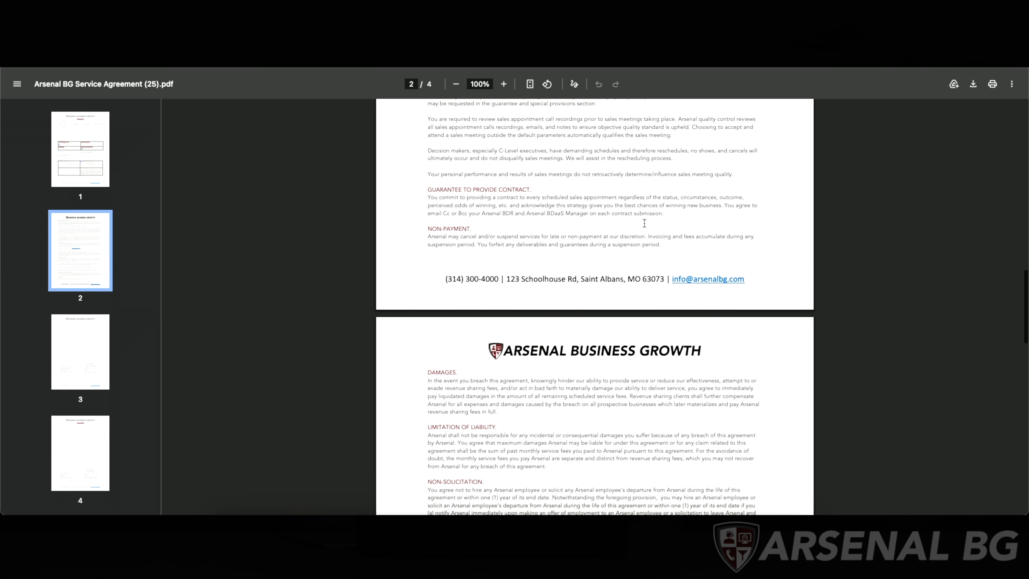
pyautogui.scroll(5, 644, 223)
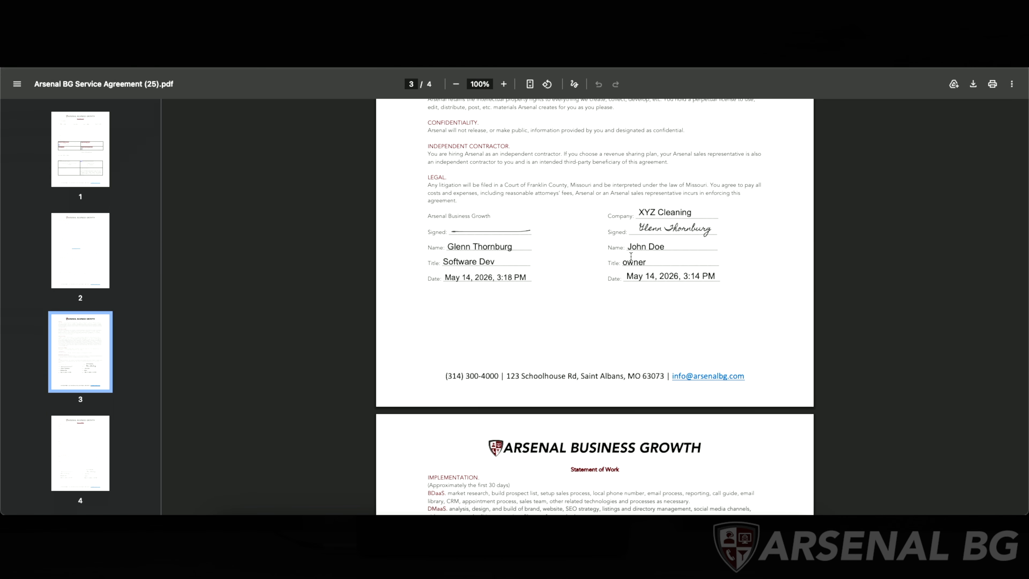
pyautogui.scroll(-10, 631, 257)
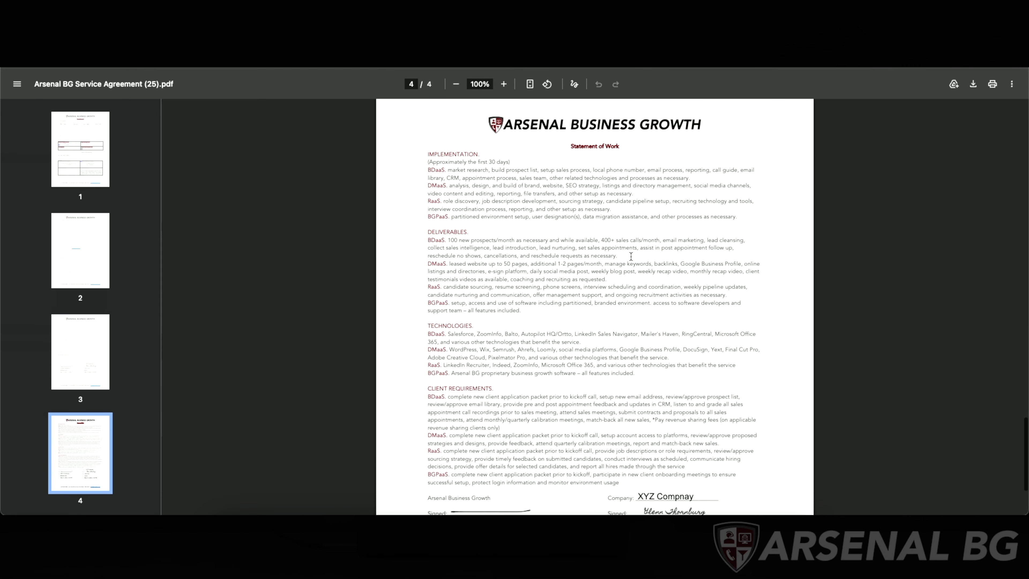
pyautogui.scroll(-5, 631, 256)
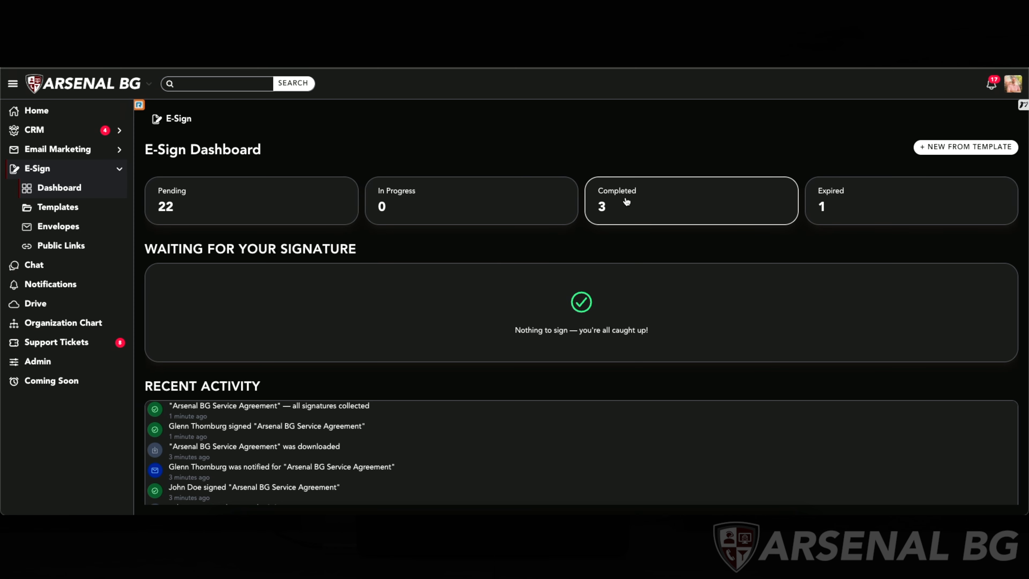
# - Open the Arsenal BG Service Agreement from the completed envelopes and review its audit trail
pyautogui.click(658, 214)
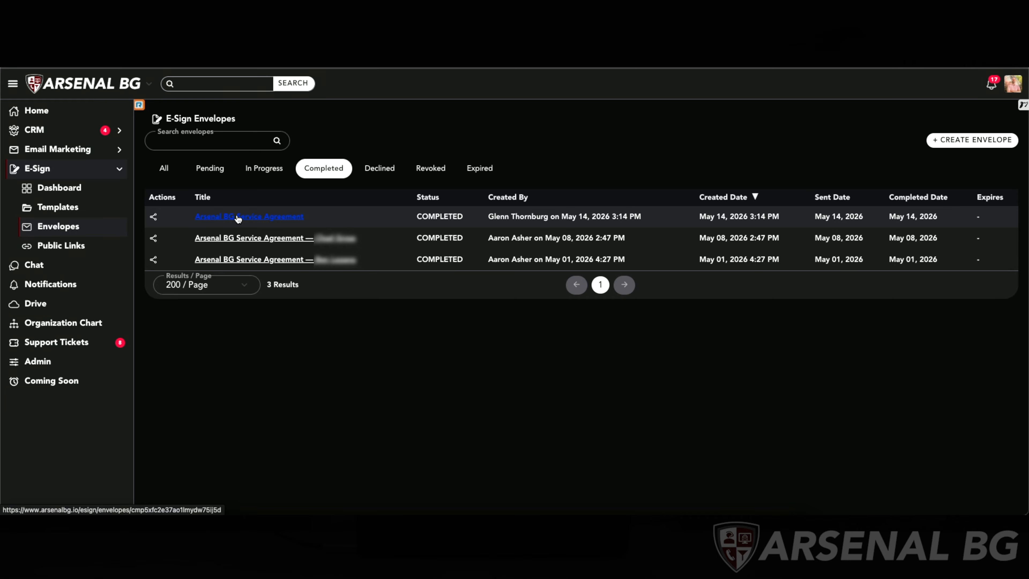
pyautogui.click(283, 215)
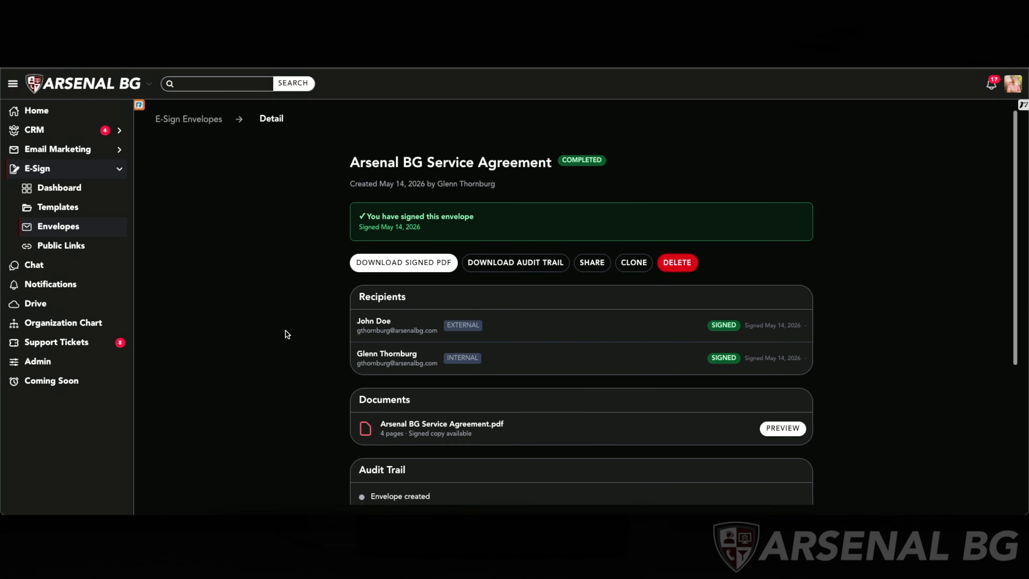
pyautogui.scroll(-5, 285, 330)
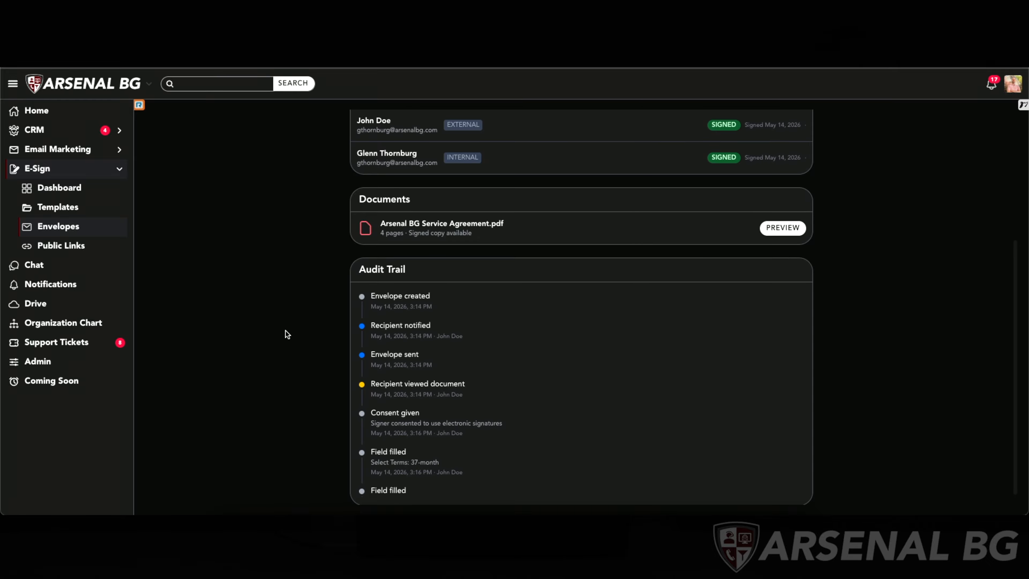